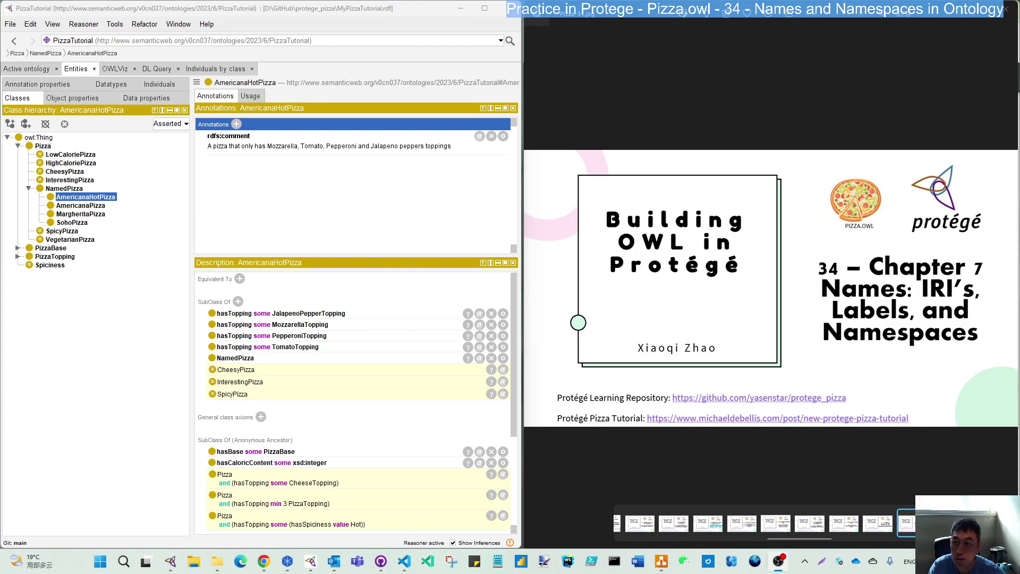
Step: Read the Chapter 7 introduction on names, IRIs and URLs in the Pizza tutorial PDF, highlighting the key terms up to "Active ontology"
left_click(964, 18)
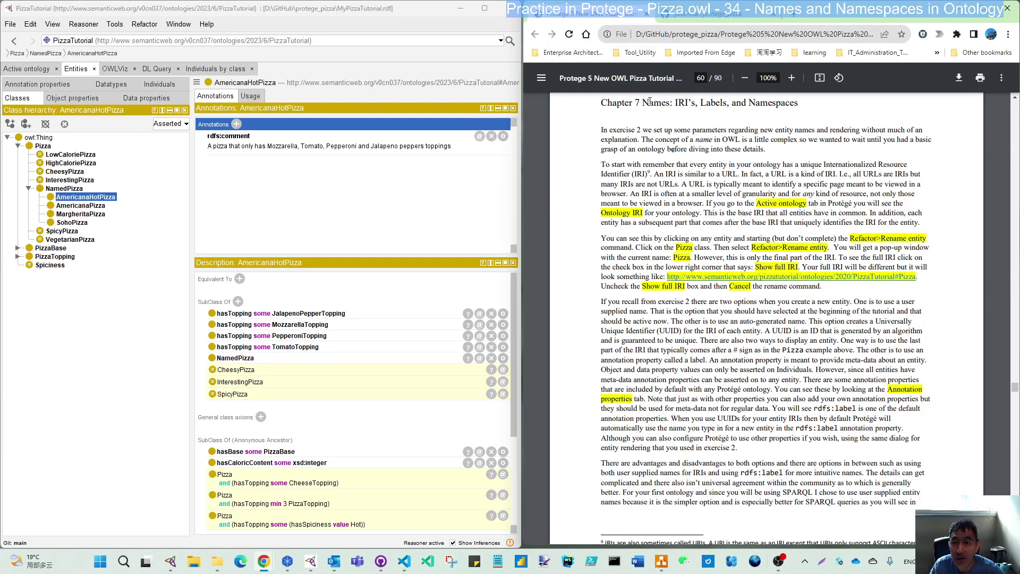
left_click_drag(644, 101, 669, 105)
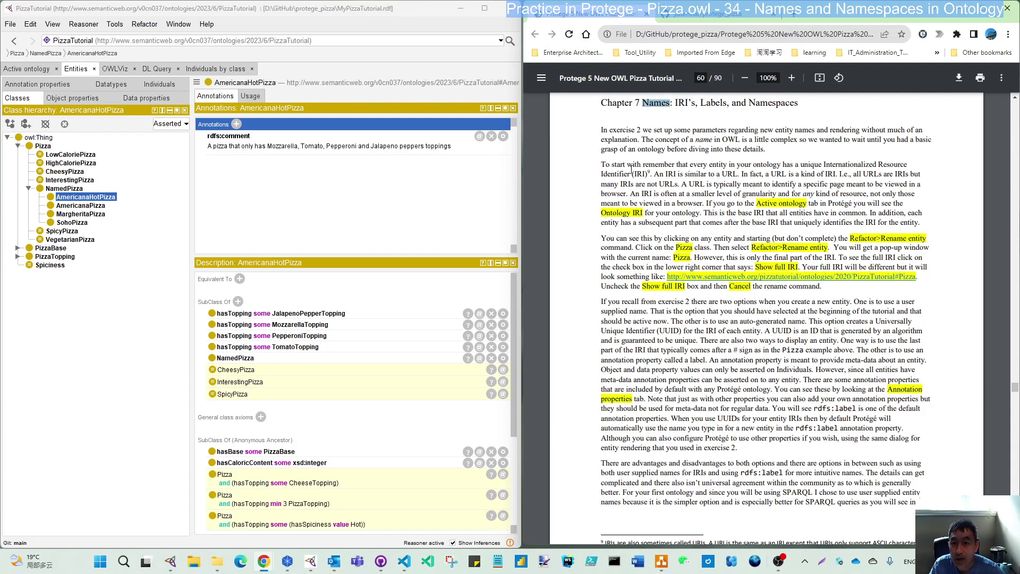
left_click_drag(649, 171, 633, 172)
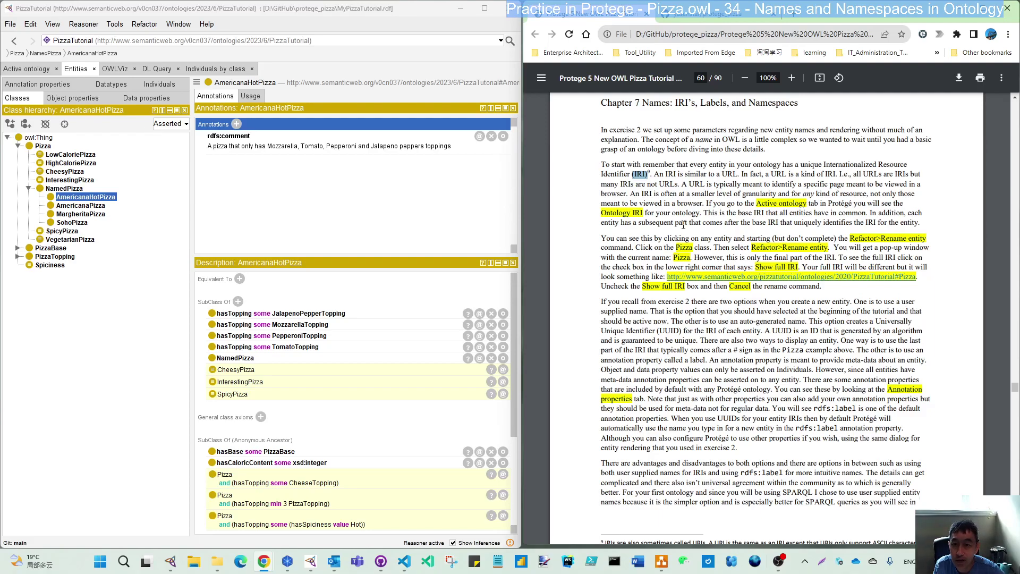
left_click_drag(766, 174, 785, 174)
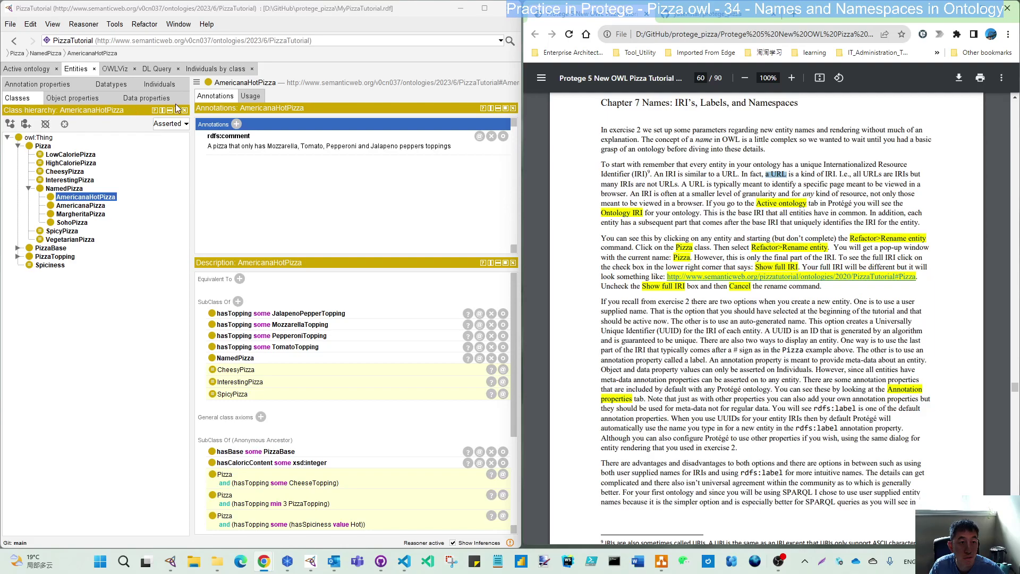
left_click(216, 71)
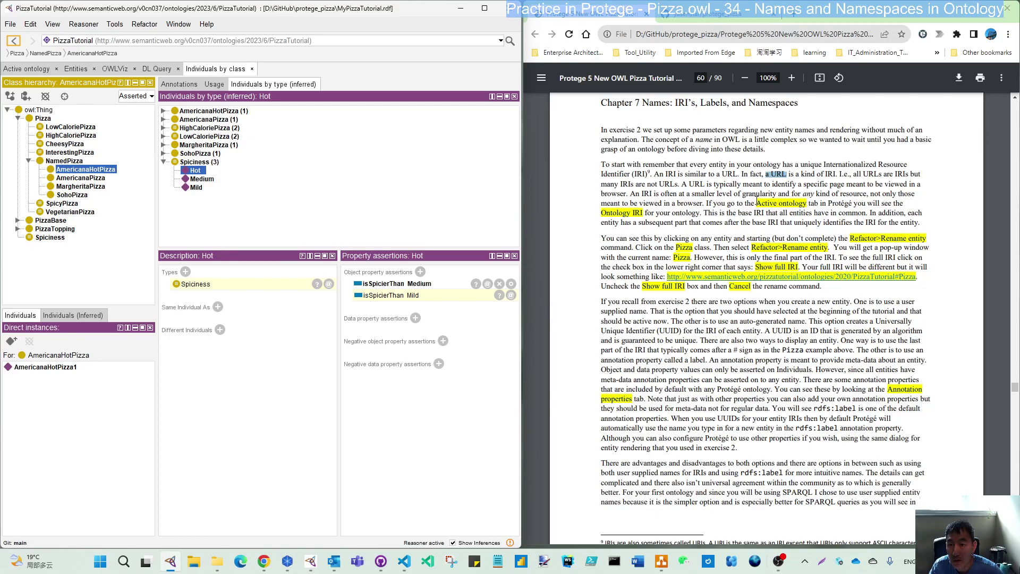
left_click_drag(757, 201, 807, 203)
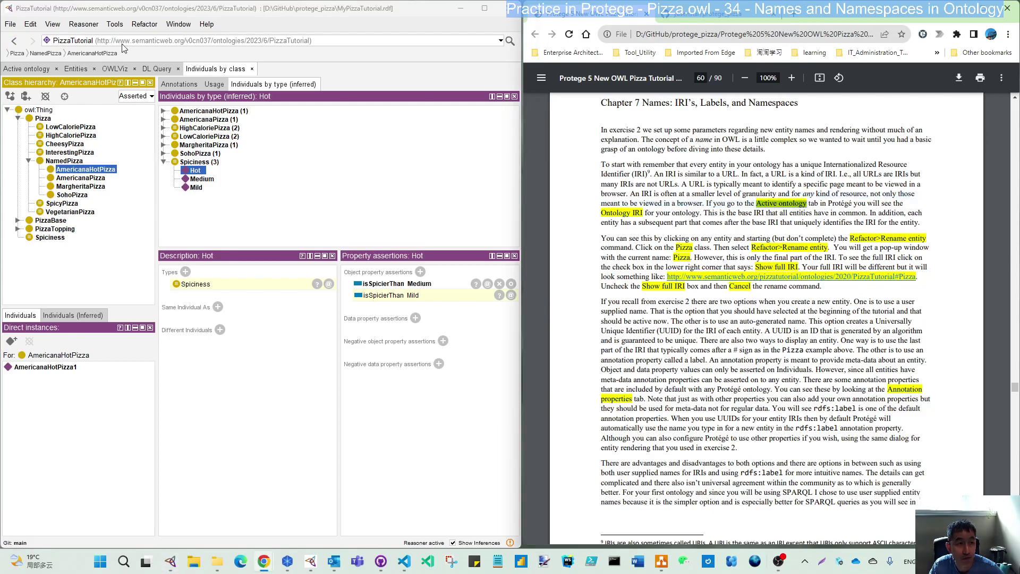
Step: Examine the Ontology IRI of the active ontology part by part, from the base address through to PizzaTutorial
left_click(25, 72)
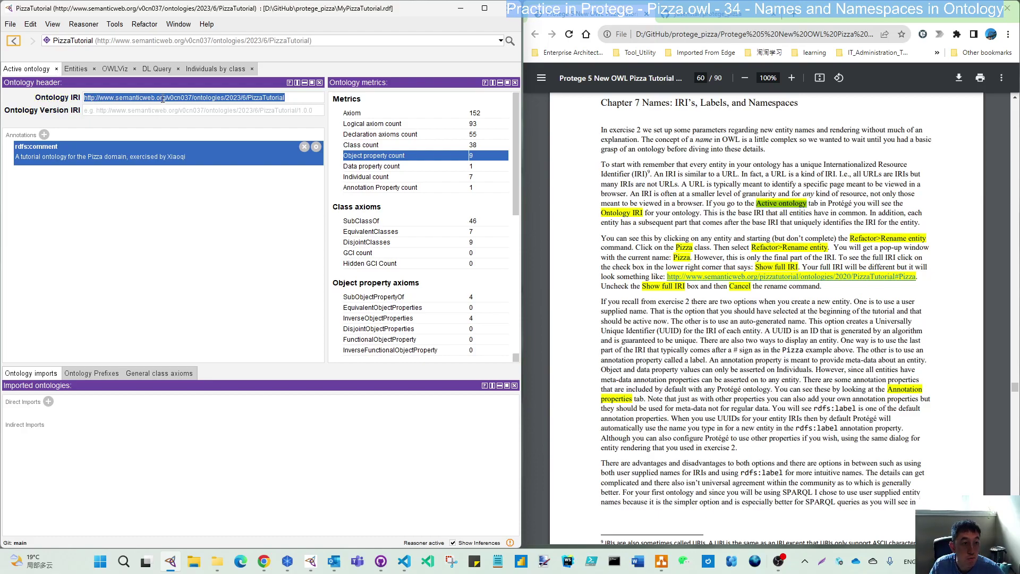
left_click_drag(167, 97, 98, 91)
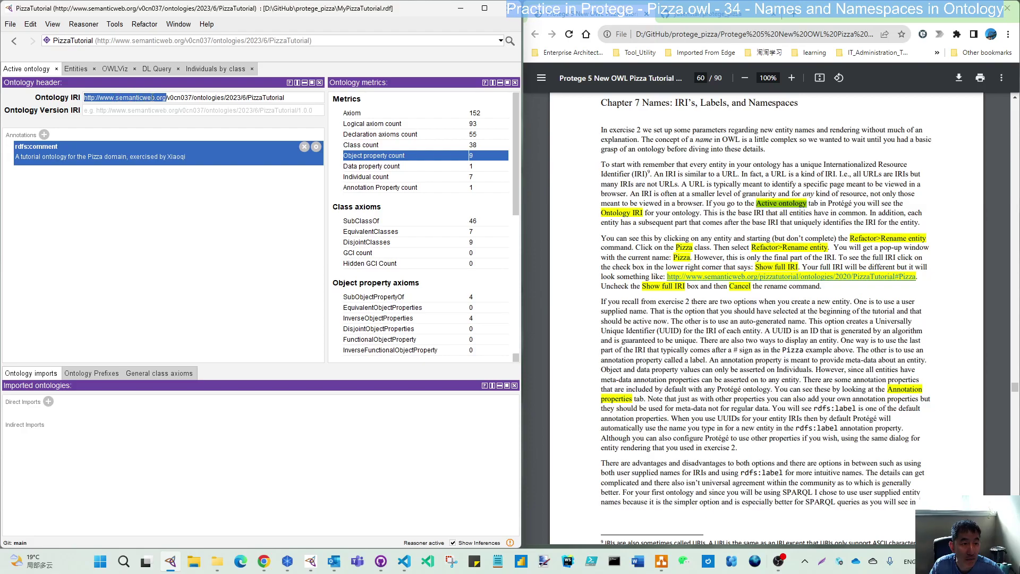
left_click_drag(167, 97, 193, 98)
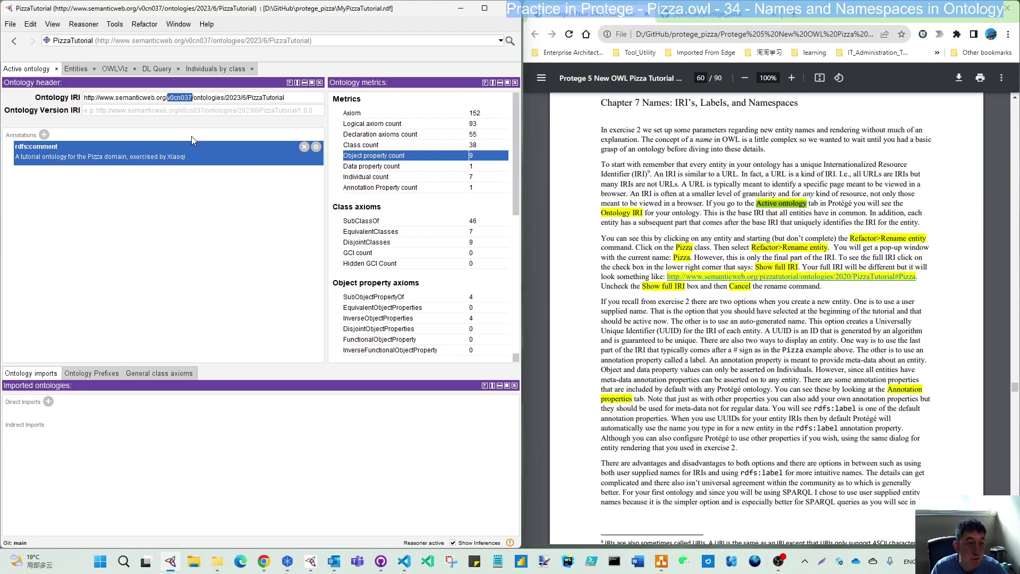
left_click_drag(192, 97, 224, 97)
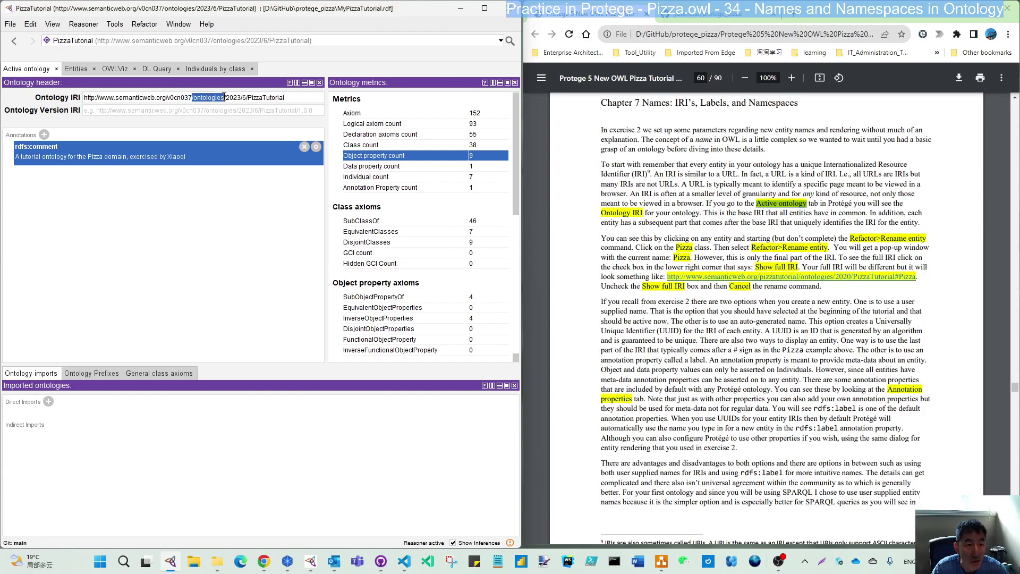
left_click(229, 97)
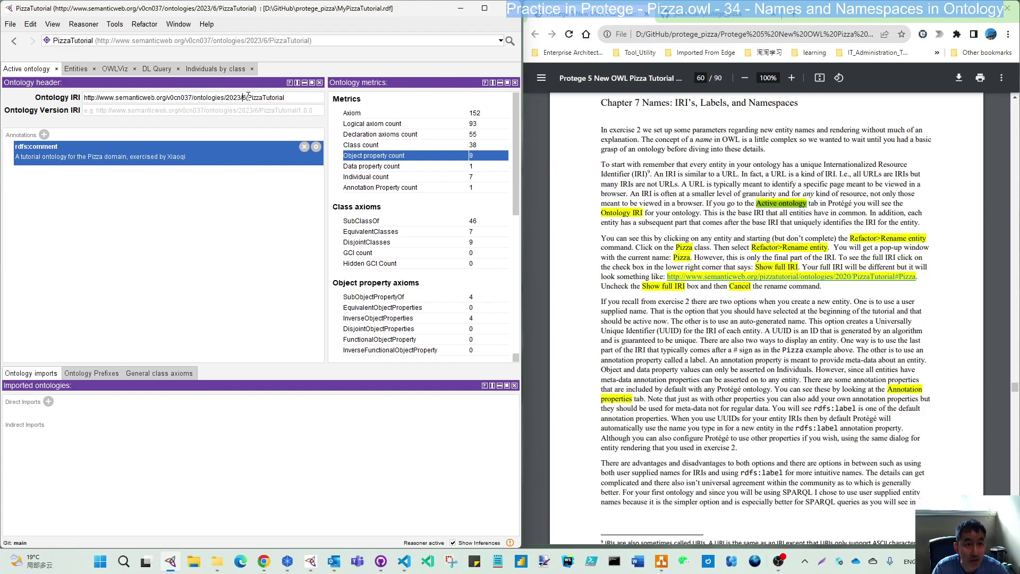
mouse_move(248, 97)
left_mouse_down()
mouse_move(270, 94)
mouse_move(247, 97)
left_mouse_up()
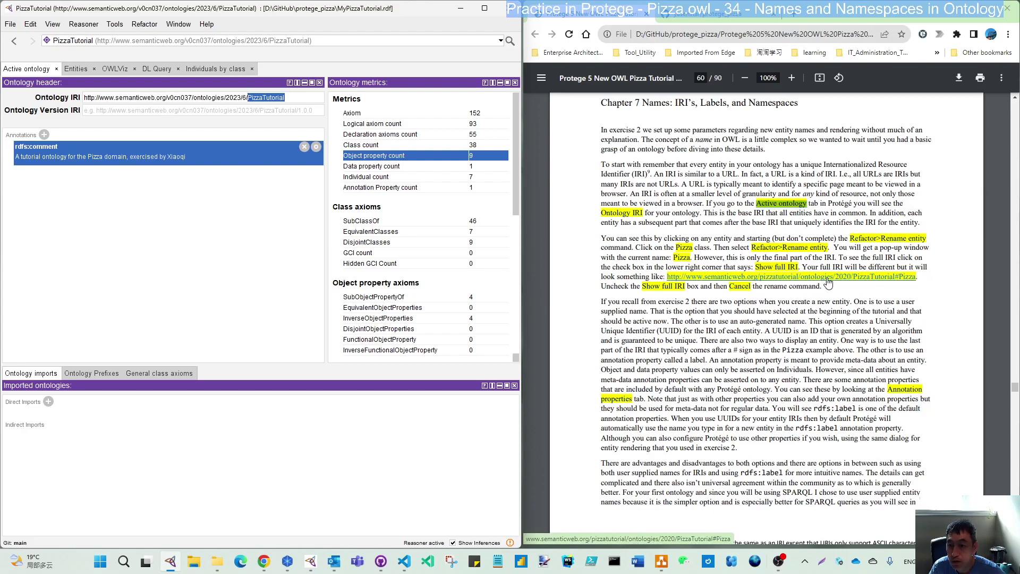
Step: Display the Pizza class in the class hierarchy to examine the full IRI in its header
scroll(780, 301, "down", 1)
scroll(744, 282, "down", 1)
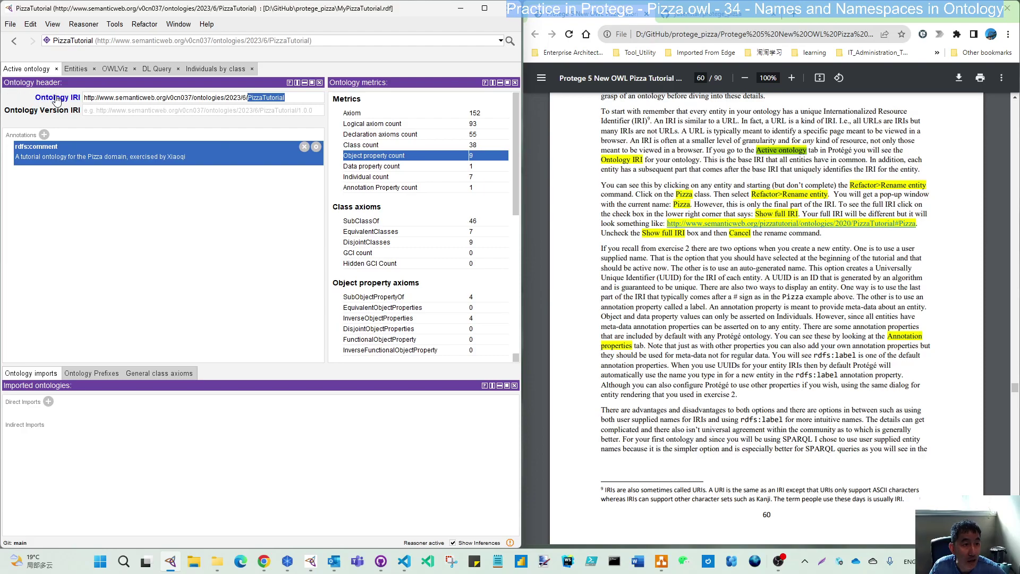
left_click(77, 71)
left_click(58, 155)
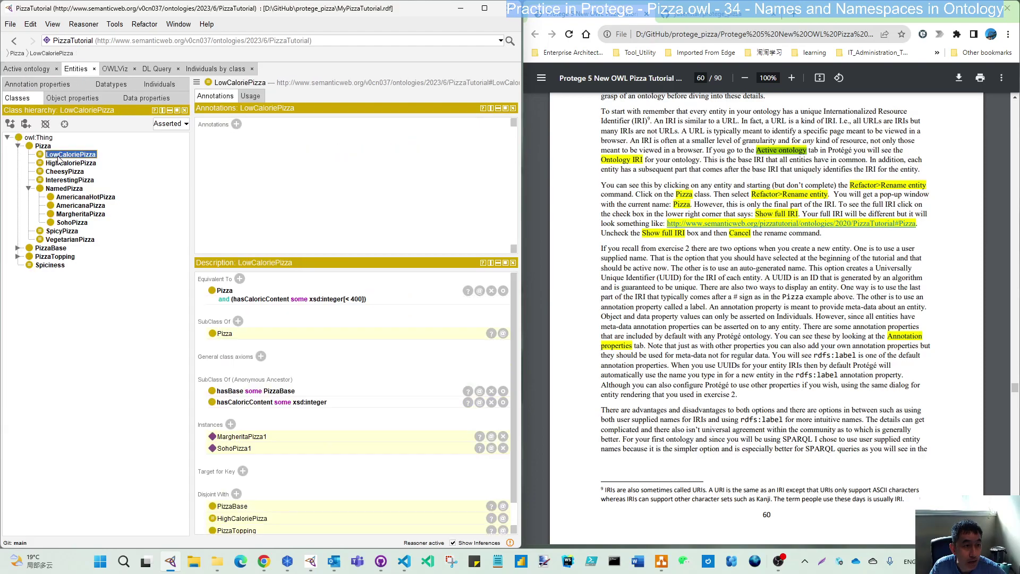
left_click(40, 146)
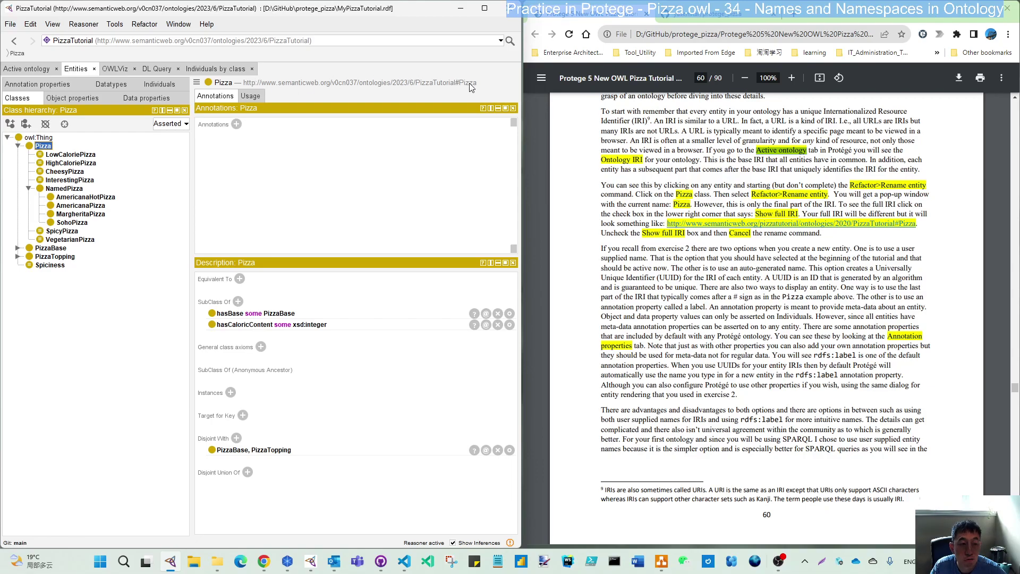
left_click(235, 70)
left_click(199, 180)
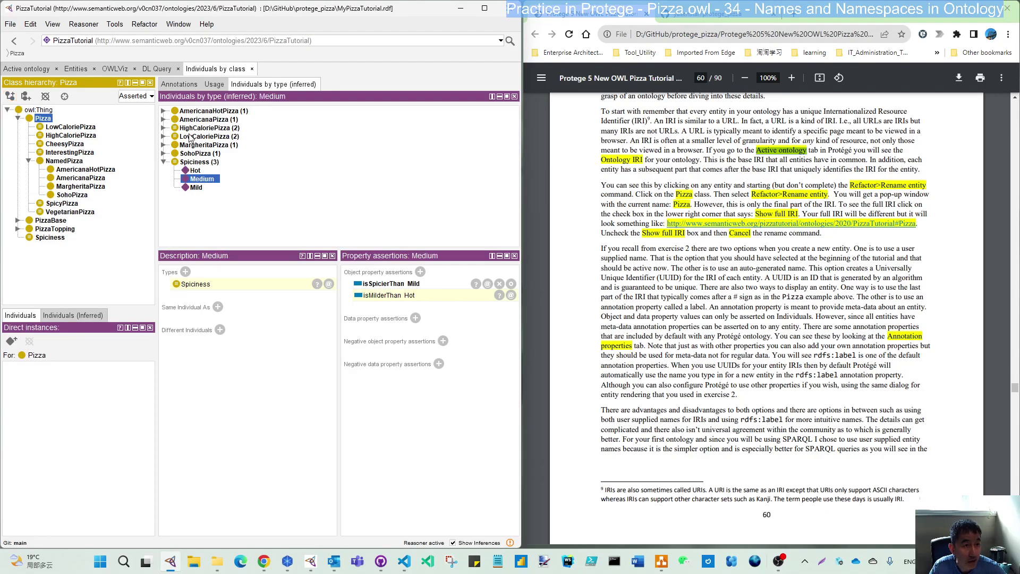
left_click(137, 26)
left_click(145, 41)
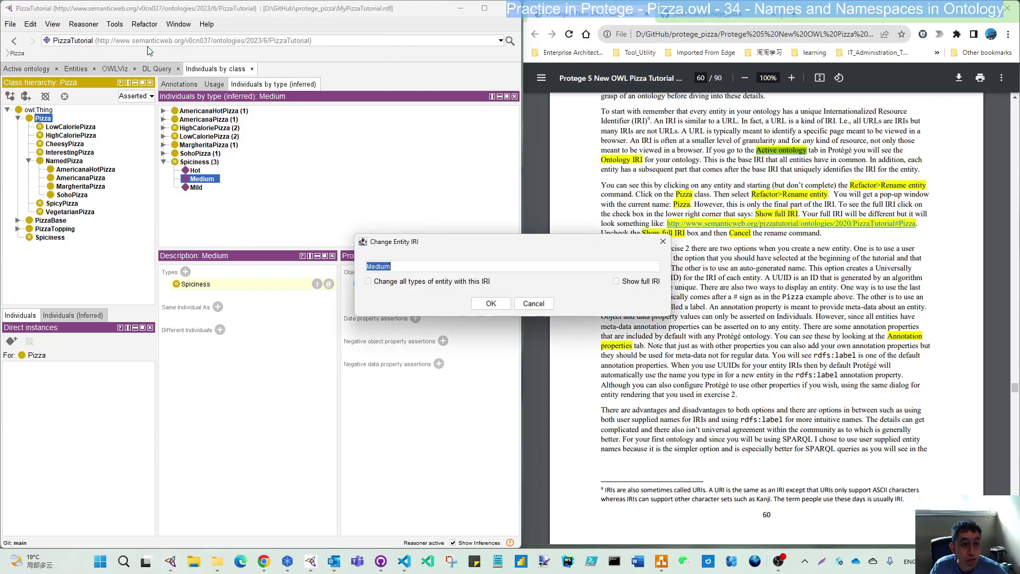
left_click(534, 303)
Step: Start renaming the Pizza class, show its full IRI, hide it again, and cancel the rename
left_click(76, 72)
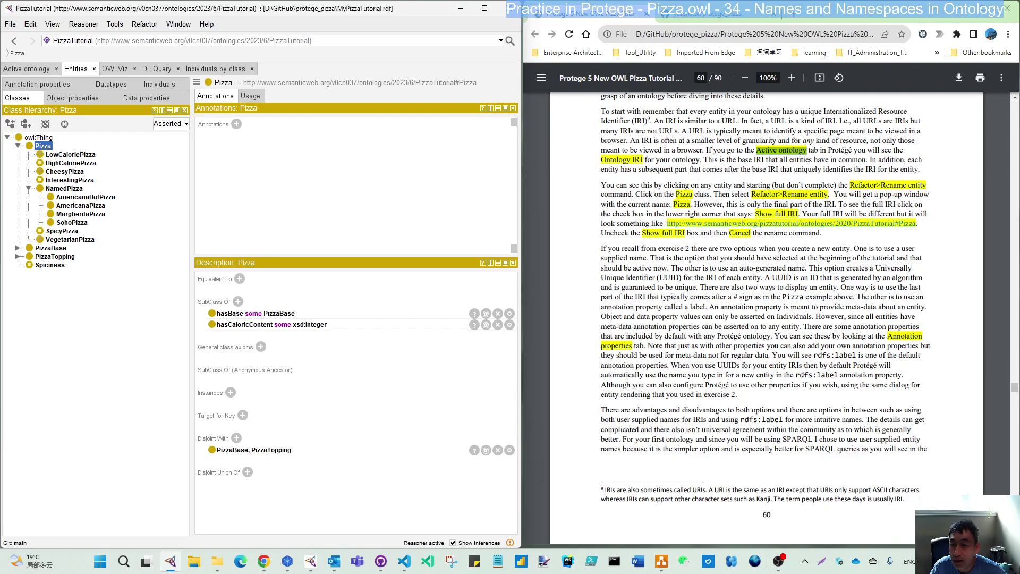
left_click(142, 25)
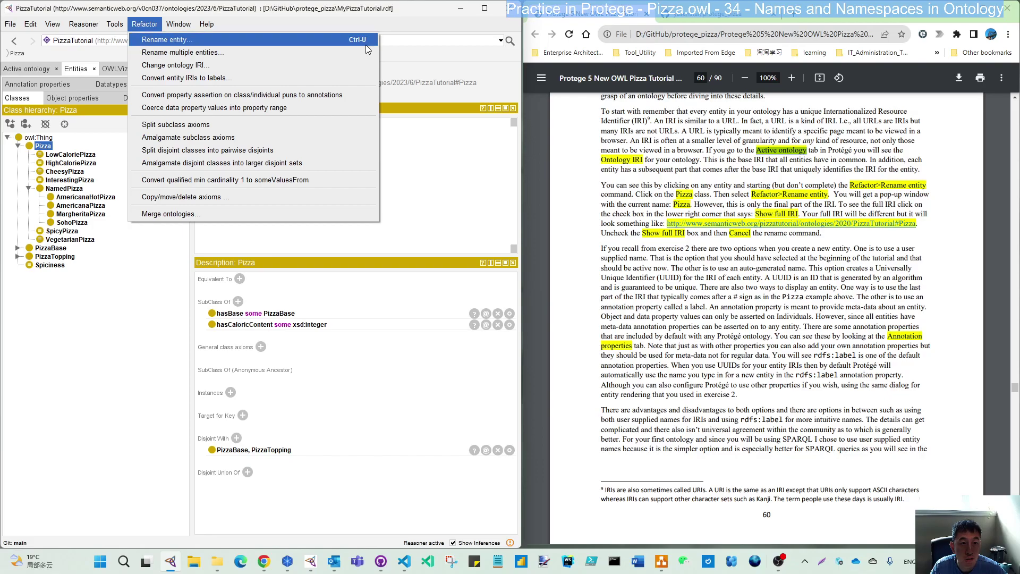
left_click(110, 275)
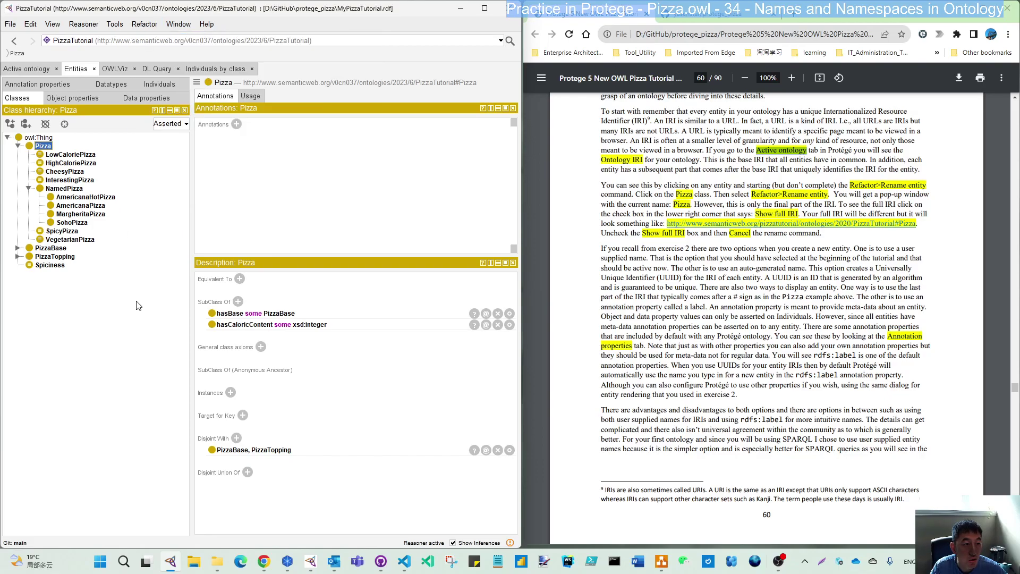
right_click(46, 146)
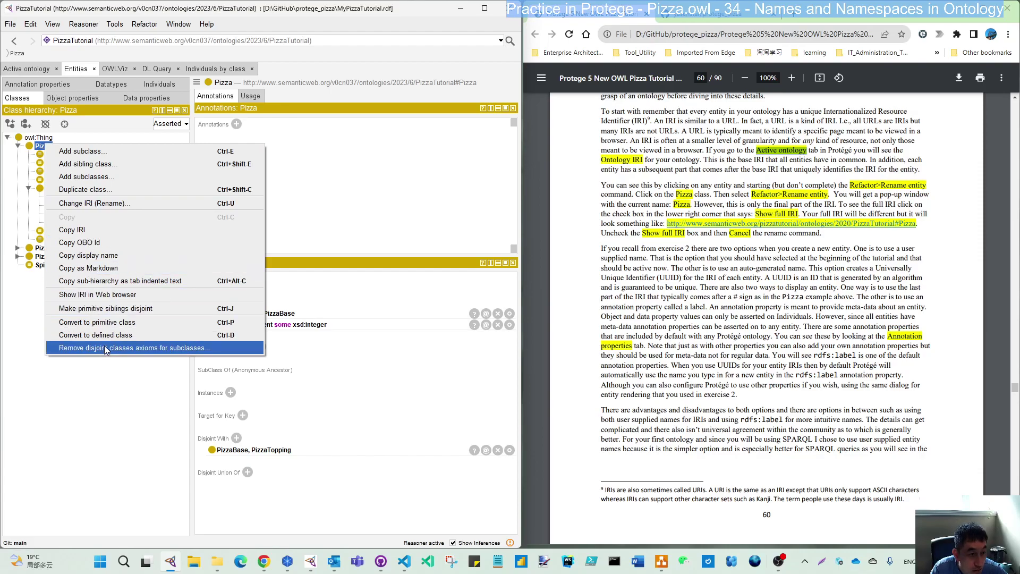
left_click(99, 202)
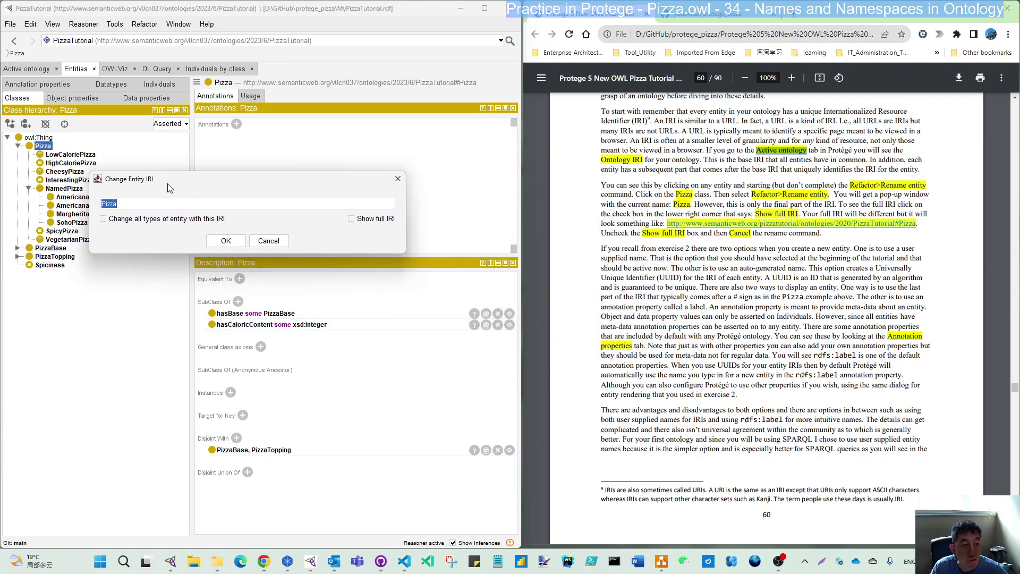
left_click(353, 220)
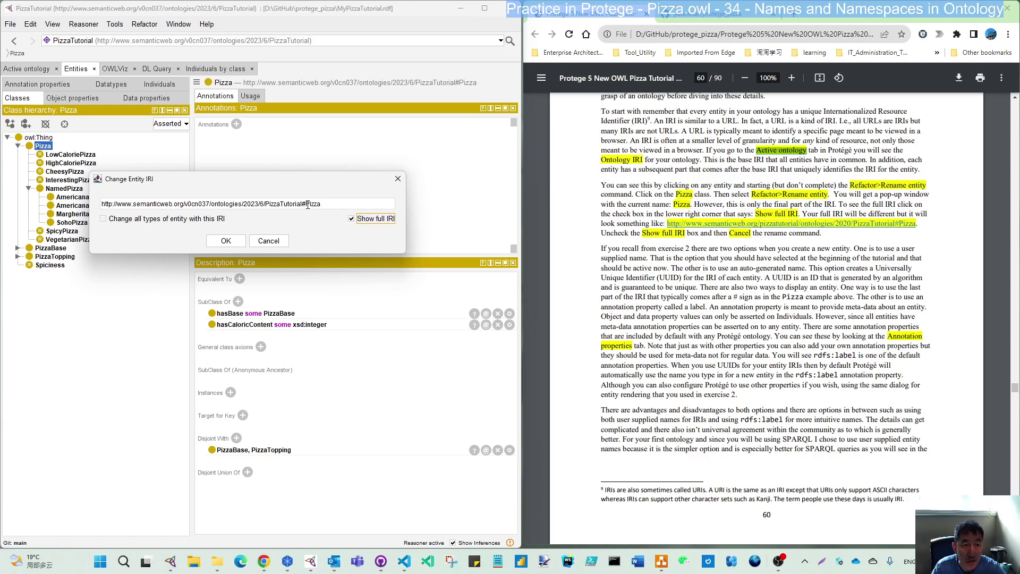
left_click(351, 218)
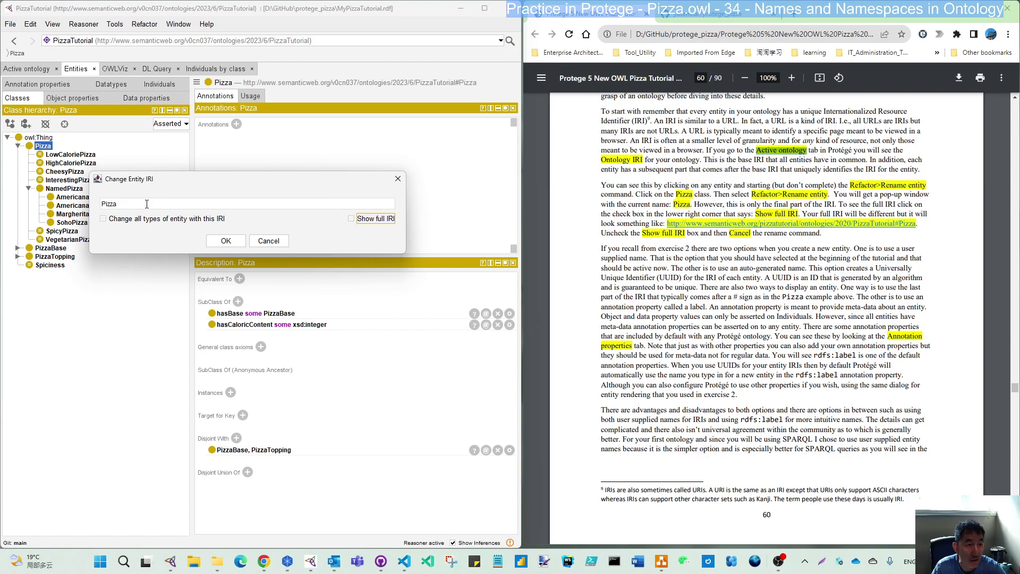
left_click(270, 241)
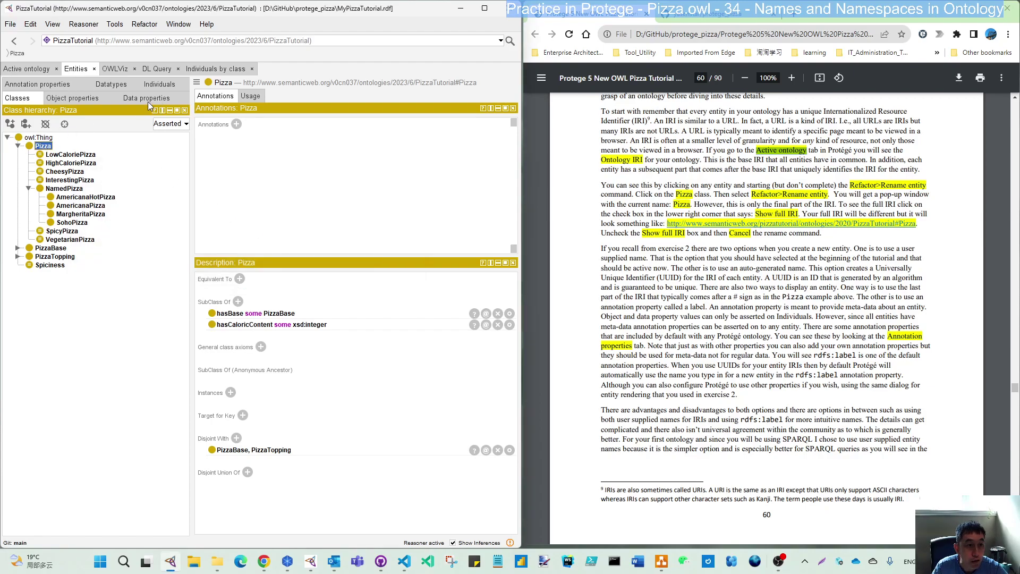
Step: Start the rename command from the Individuals by class view, show the full IRI of Pizza, and cancel
left_click(232, 72)
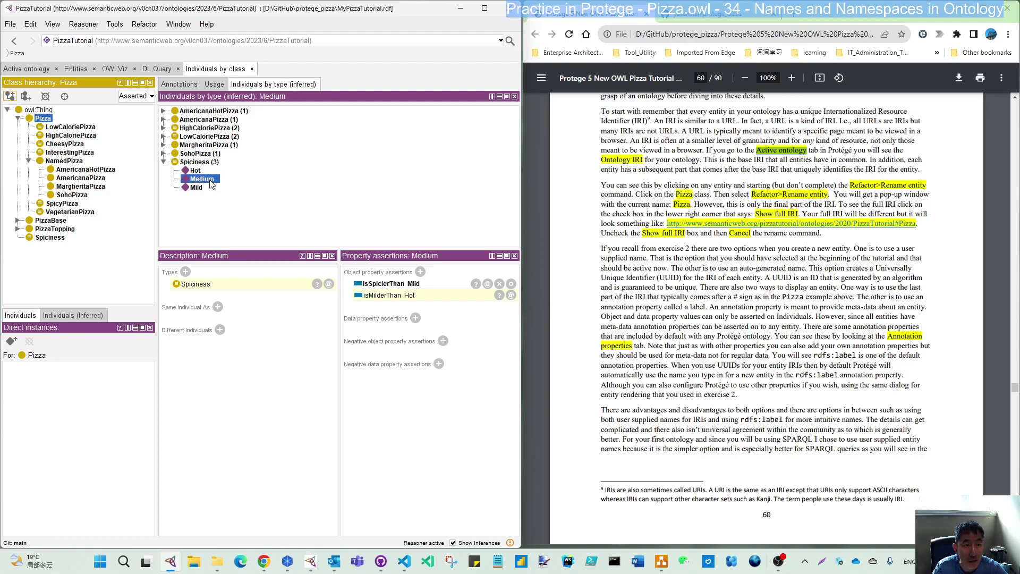
left_click(145, 24)
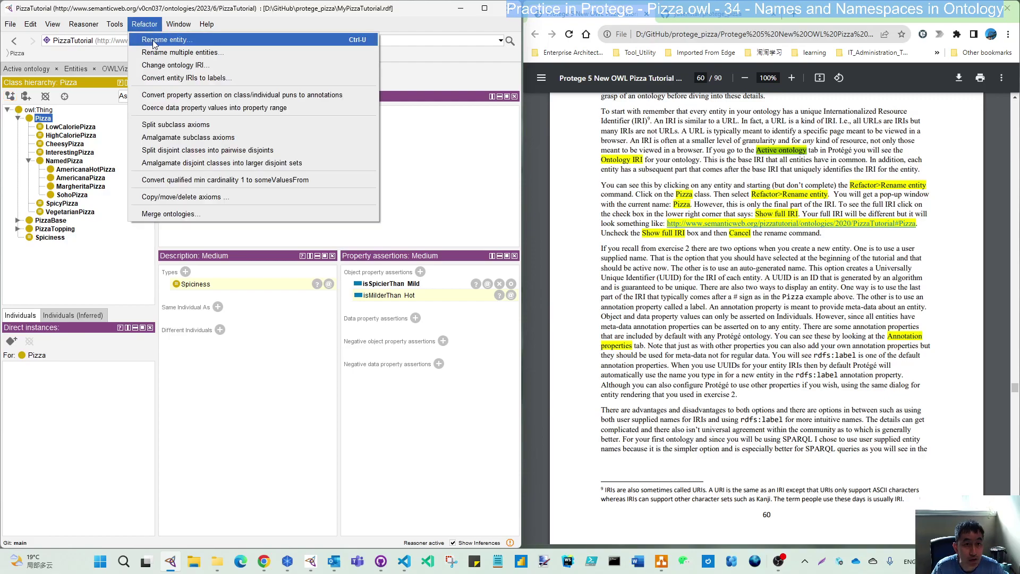
left_click(153, 40)
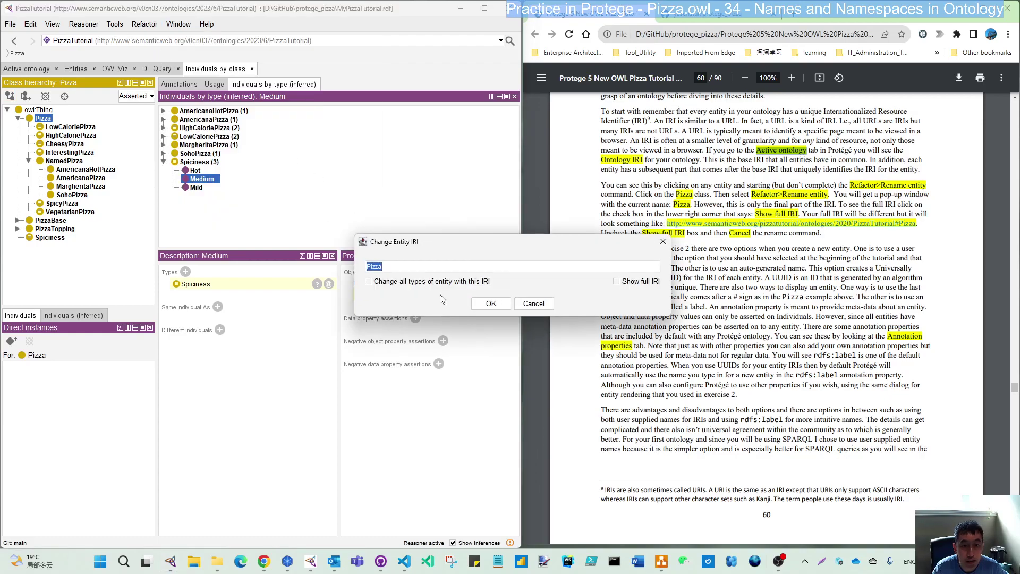
left_click_drag(429, 250, 161, 229)
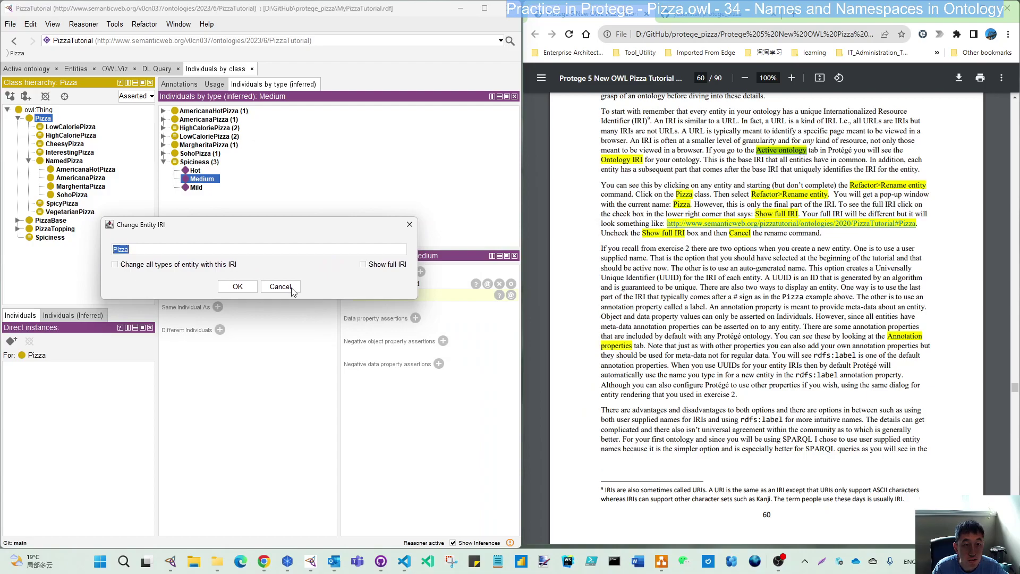
left_click(364, 265)
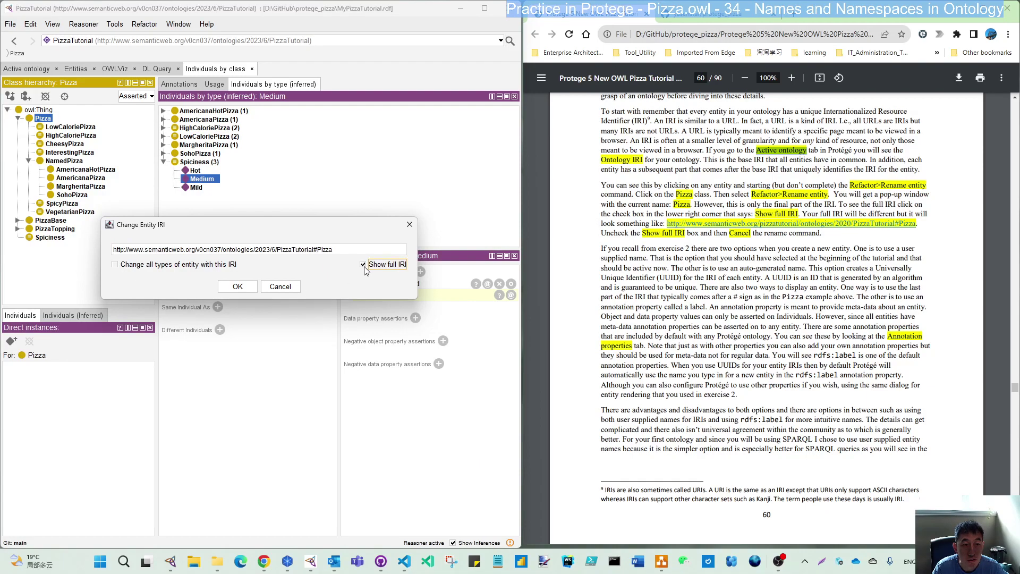
left_click(281, 287)
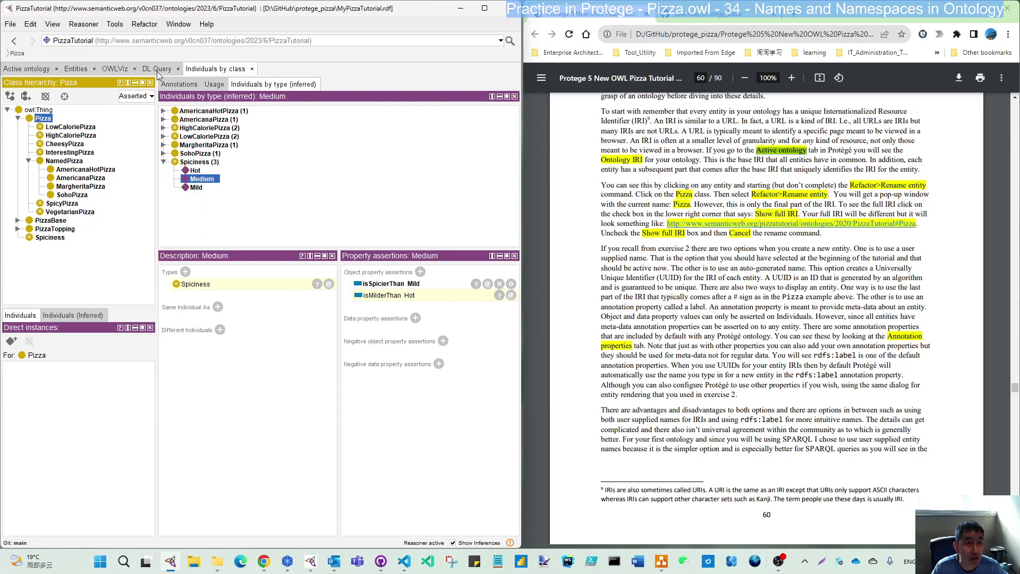
Step: Examine the IRIs of the individuals Medium, MargheritaPizza1 and Mild among the ontology's entities
left_click(75, 70)
left_click(160, 85)
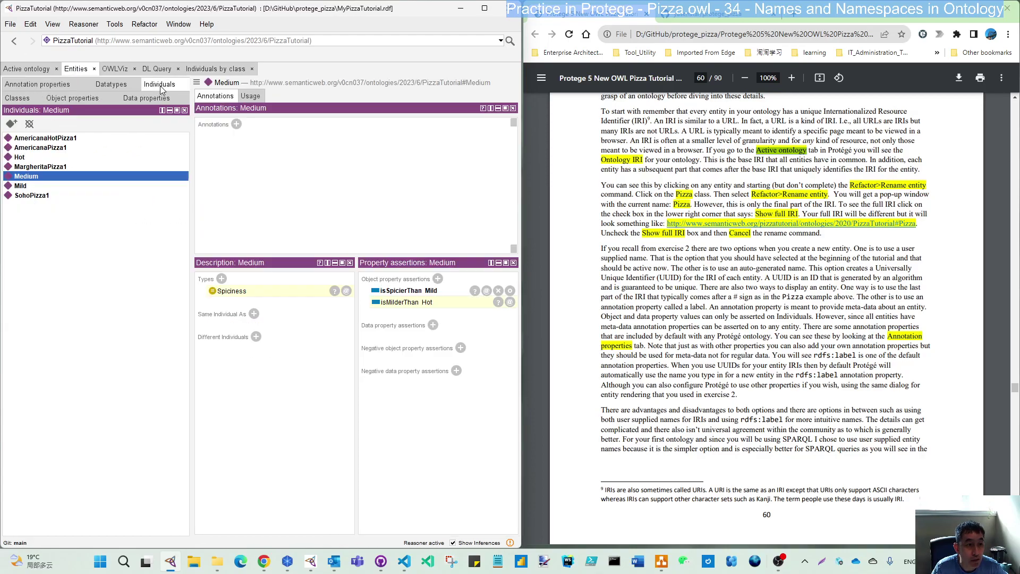
left_click(15, 179)
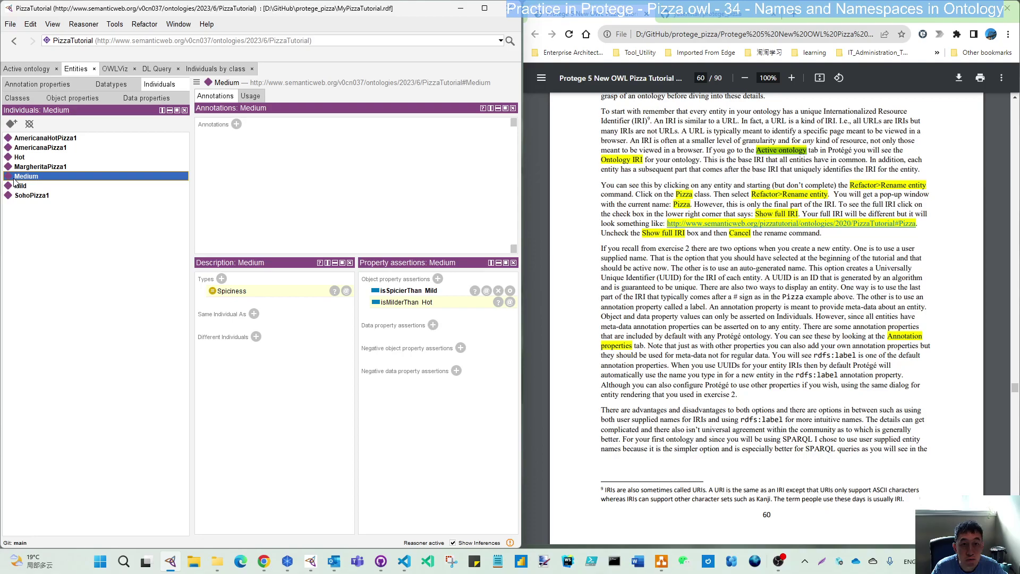
left_click(33, 168)
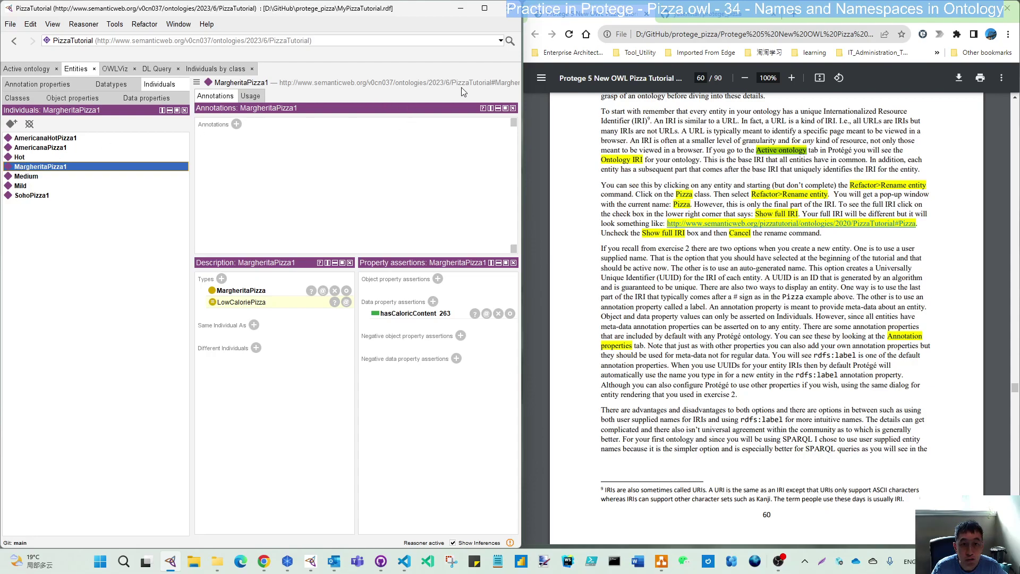
left_click(28, 186)
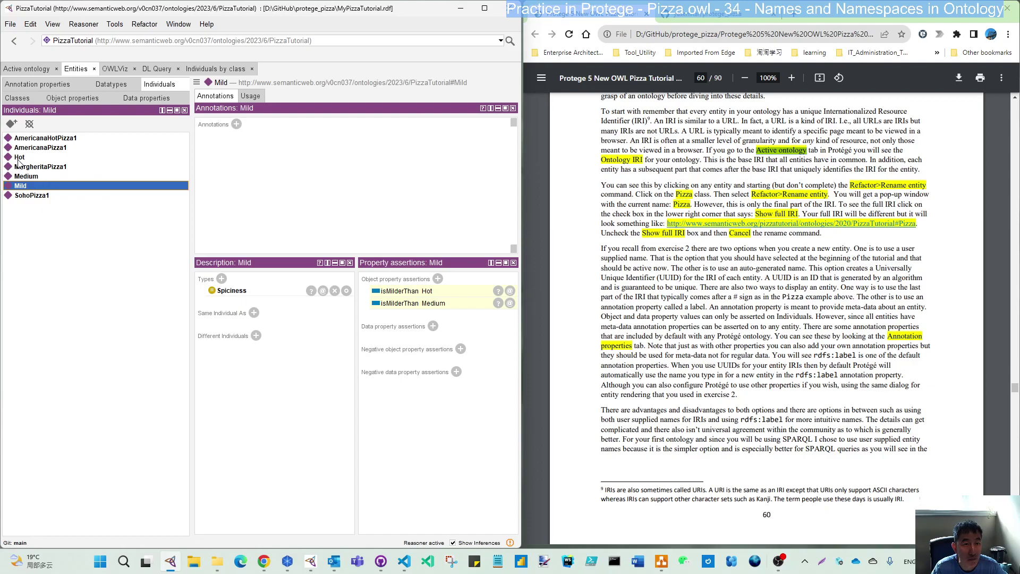
Step: Start renaming the individual Hot, examine its full IRI, hide the full IRI, and cancel the rename
left_click(42, 157)
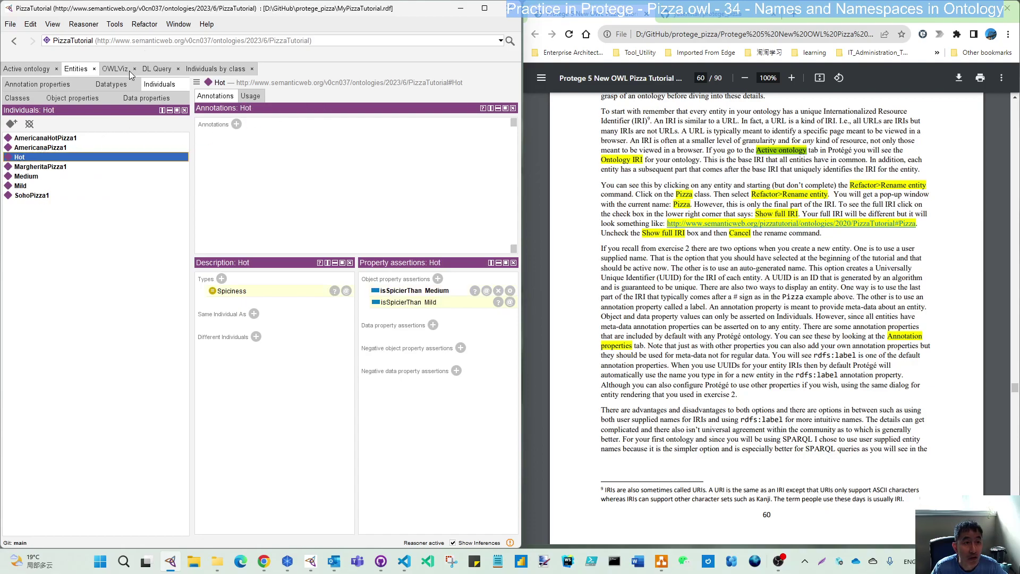
left_click(138, 24)
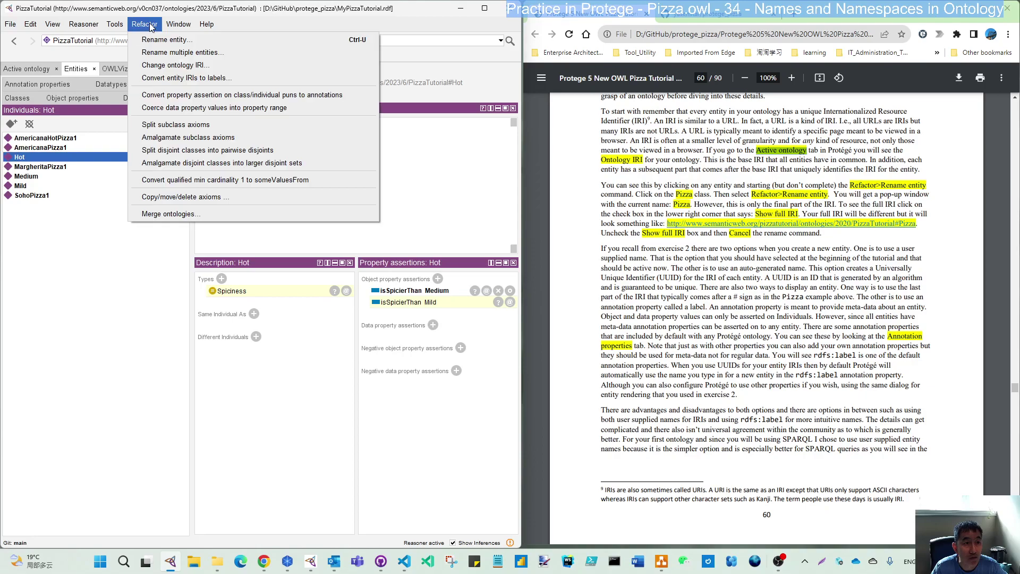
left_click(162, 42)
left_click_drag(437, 241, 129, 230)
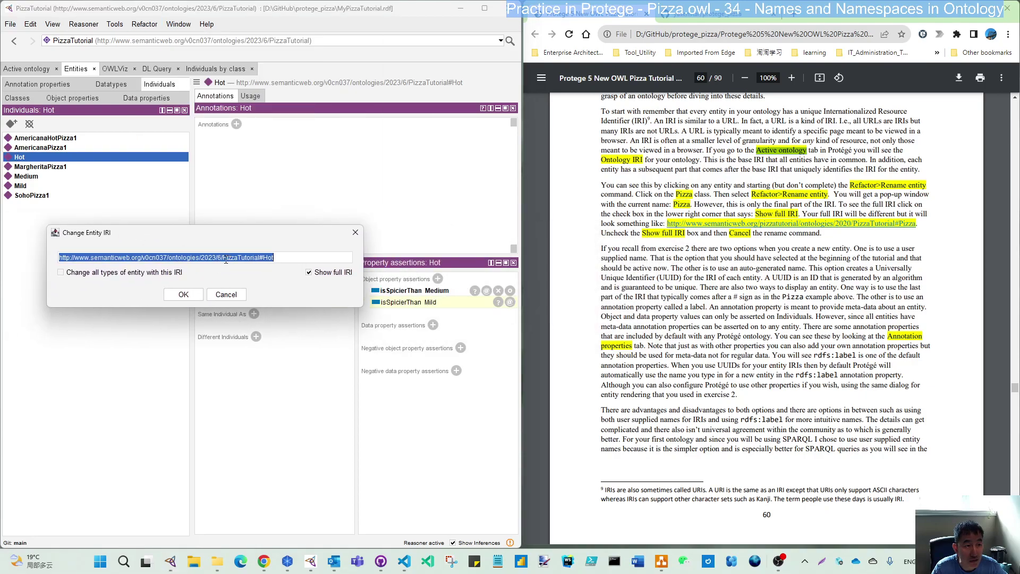
left_click(313, 272)
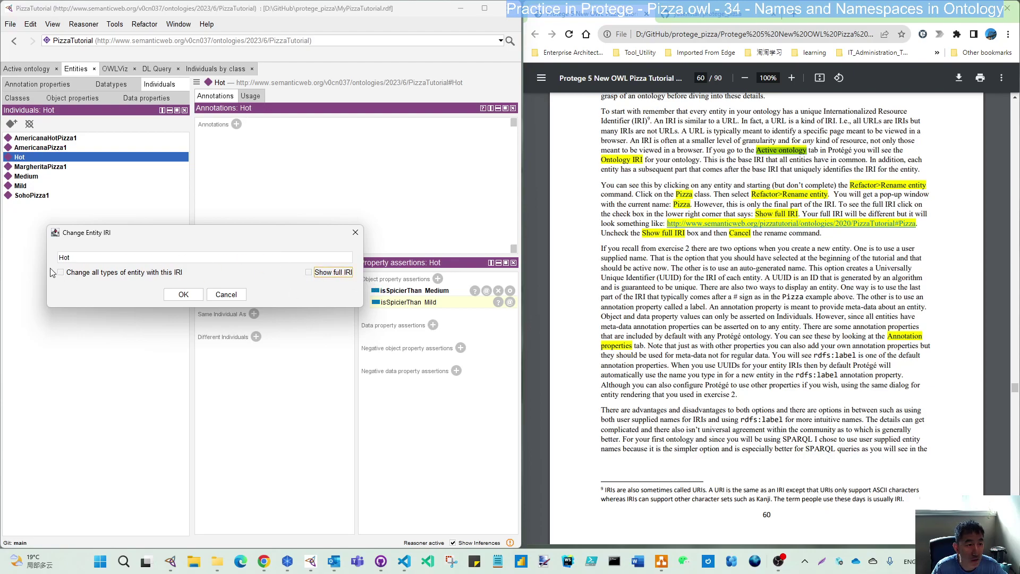
left_click(228, 295)
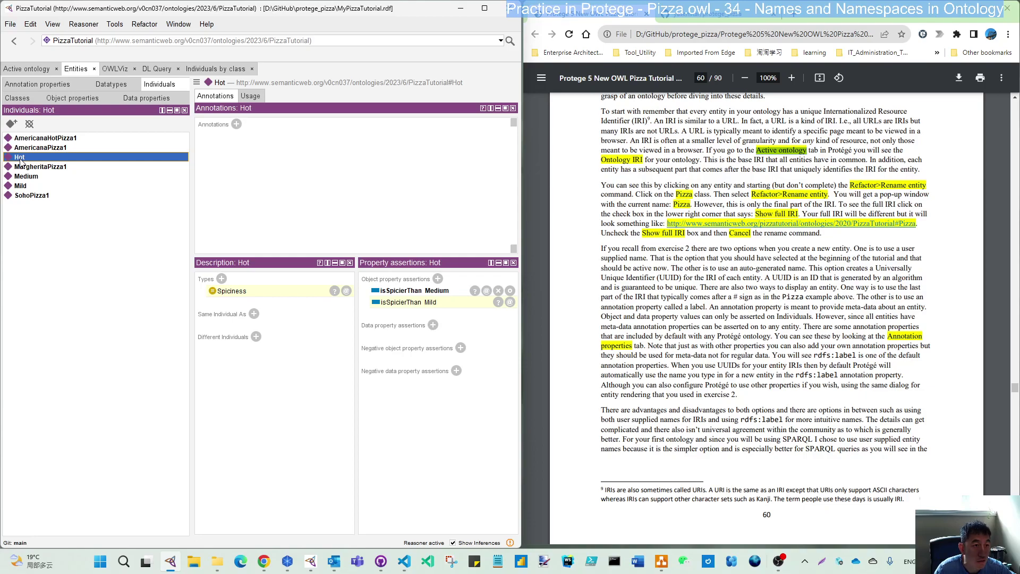
Step: Look up the Change IRI (Rename) option for the Pizza class without running it, and return to the individuals
left_click(23, 100)
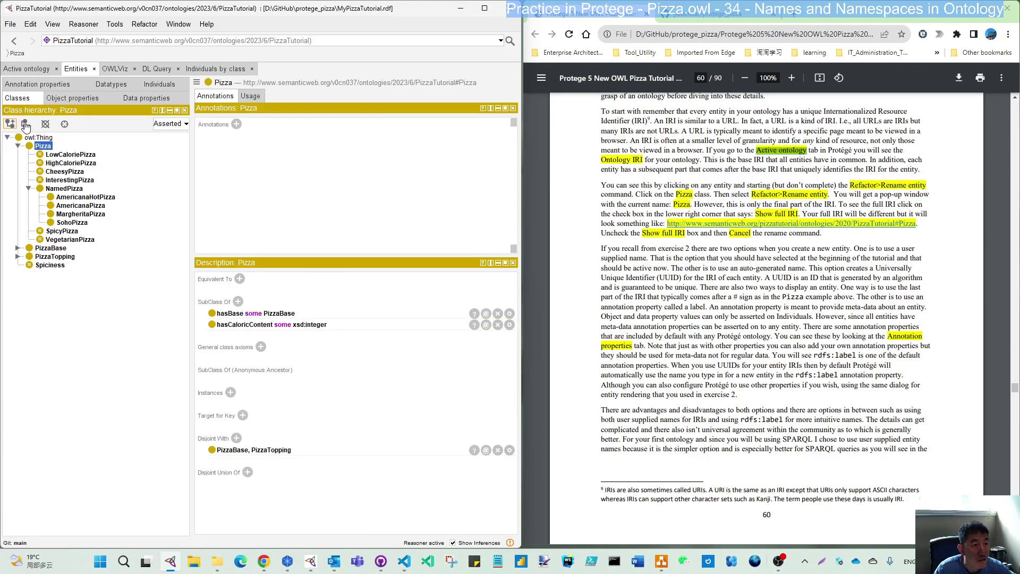
right_click(45, 147)
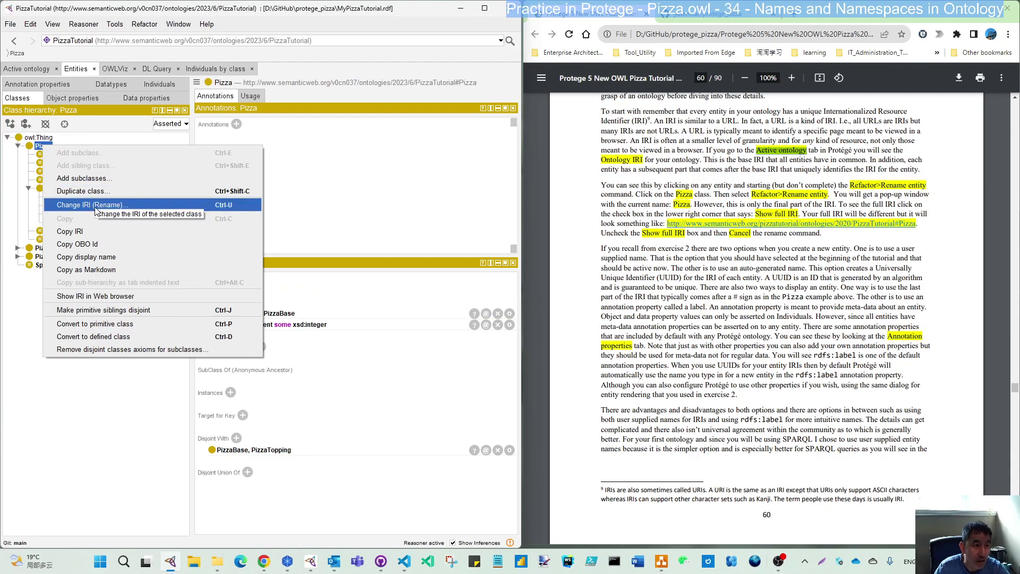
left_click(159, 85)
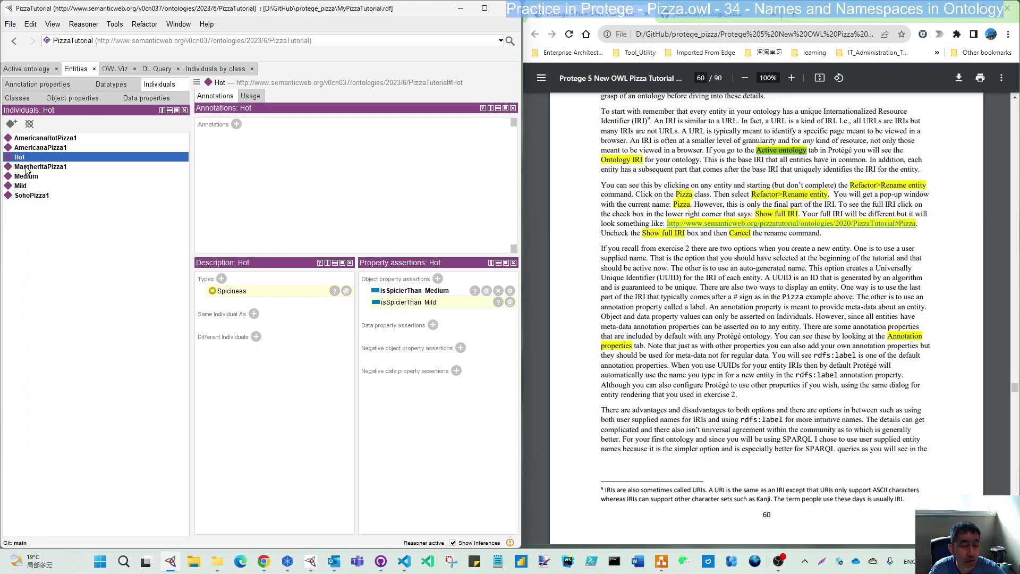
Step: Start adding an annotation to the Pizza class to examine default annotation properties such as rdfs:label, and cancel it
scroll(723, 307, "down", 2)
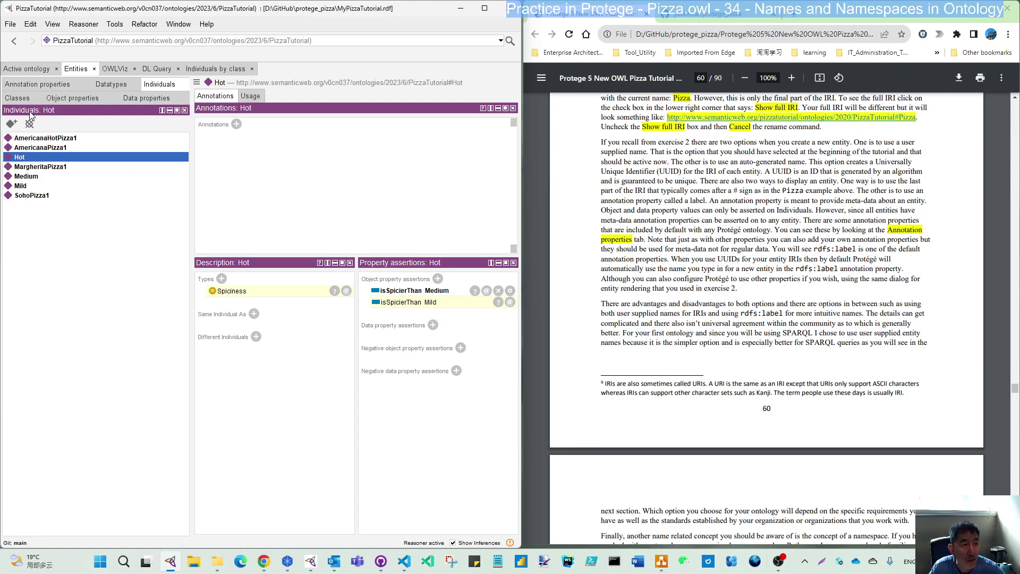
left_click(17, 99)
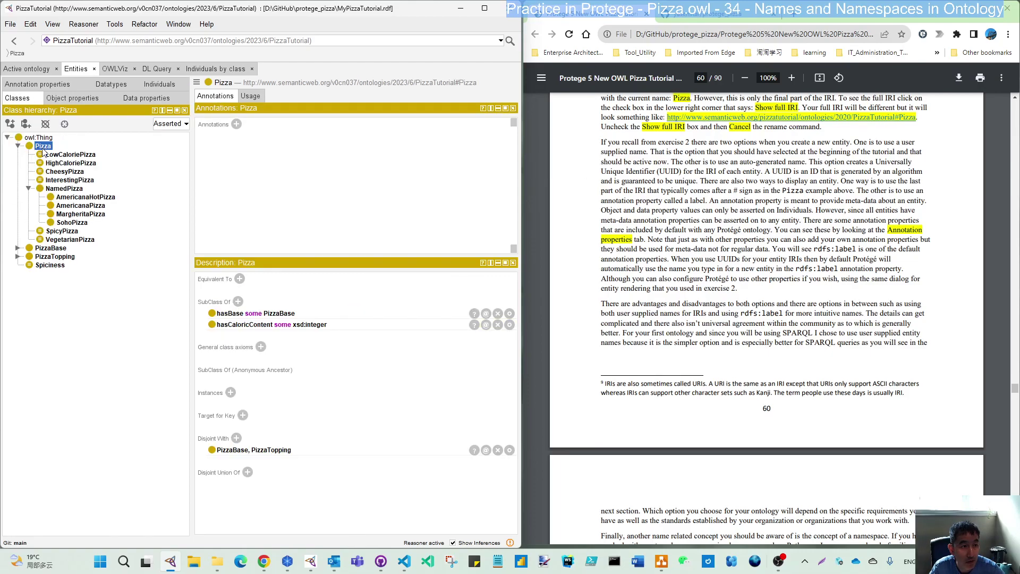
left_click(236, 125)
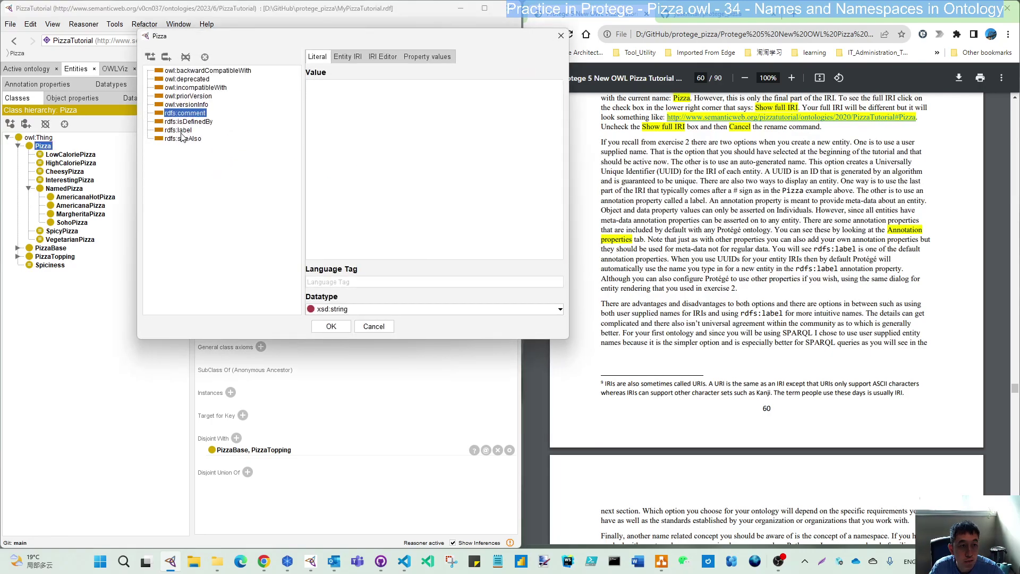
left_click(374, 326)
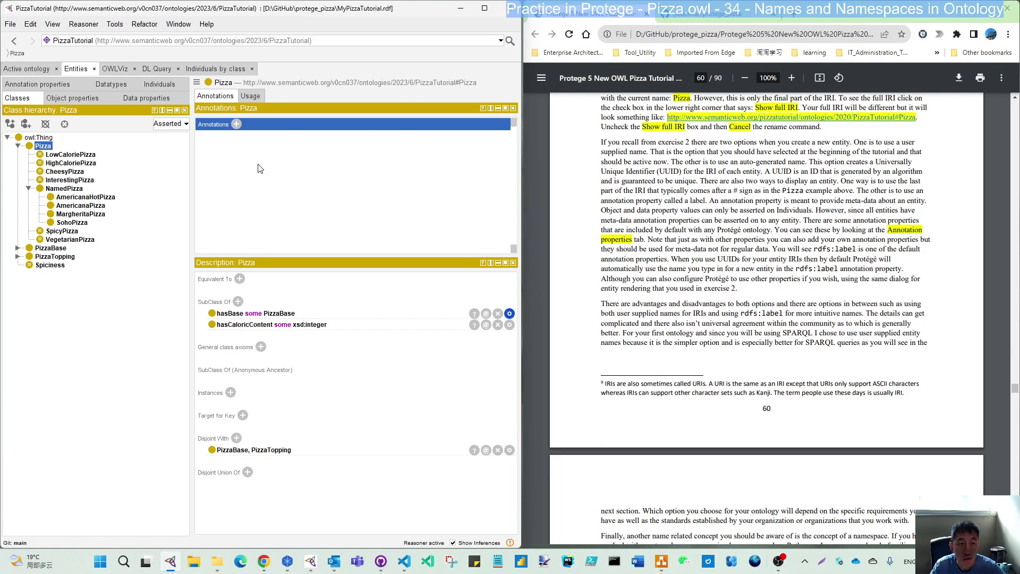
Step: Read the tutorial's namespace section on page 61, marking the namespace paragraph and the examples tc:Network and gt:Network
scroll(695, 330, "down", 5)
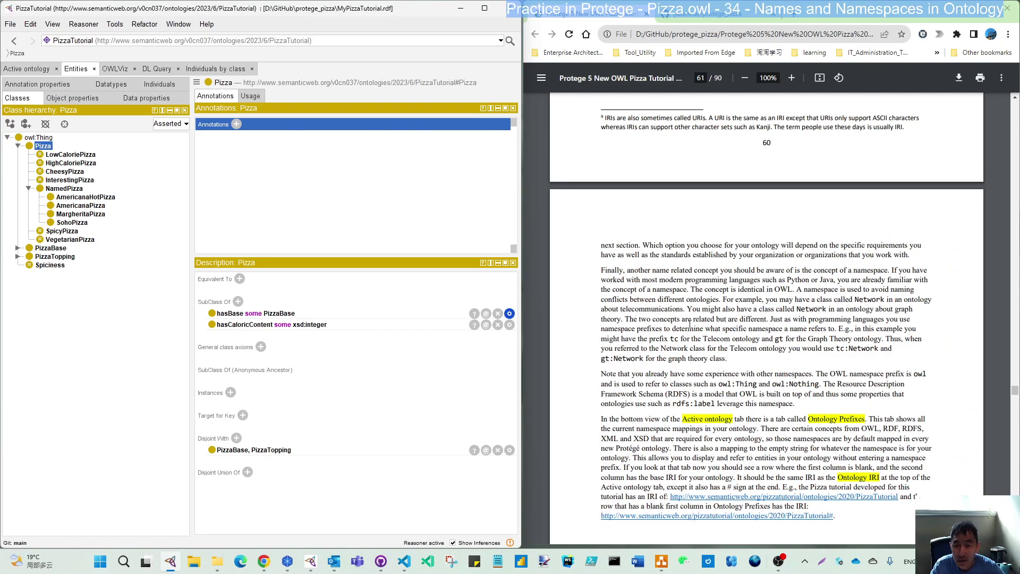
left_click_drag(603, 269, 730, 361)
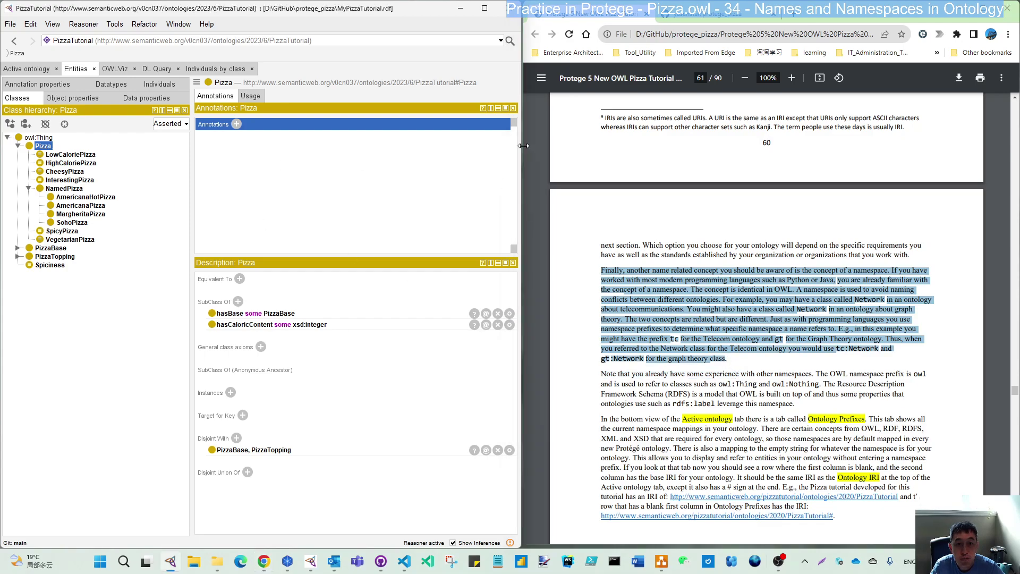
left_click(848, 364)
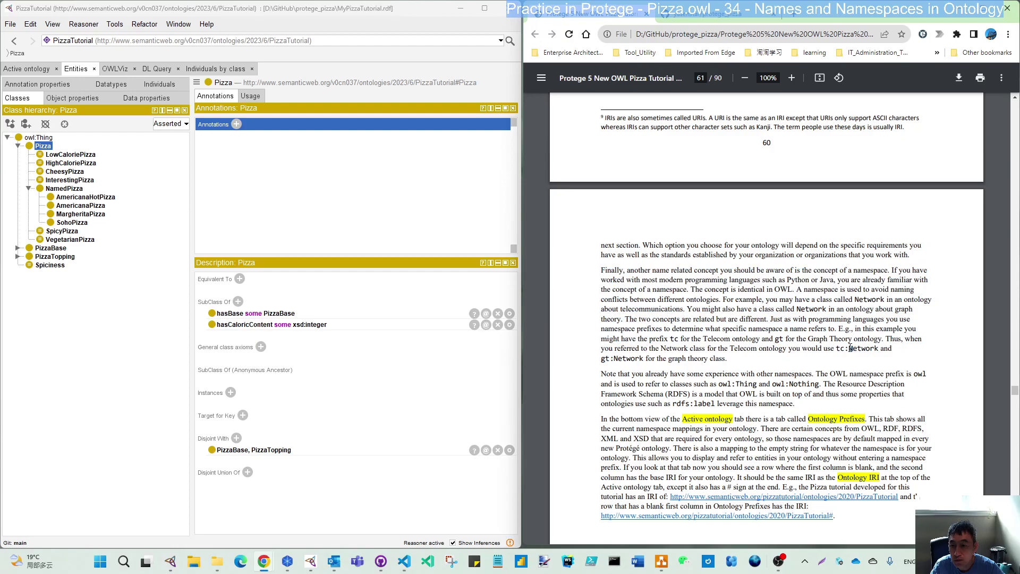
left_click_drag(837, 348, 880, 348)
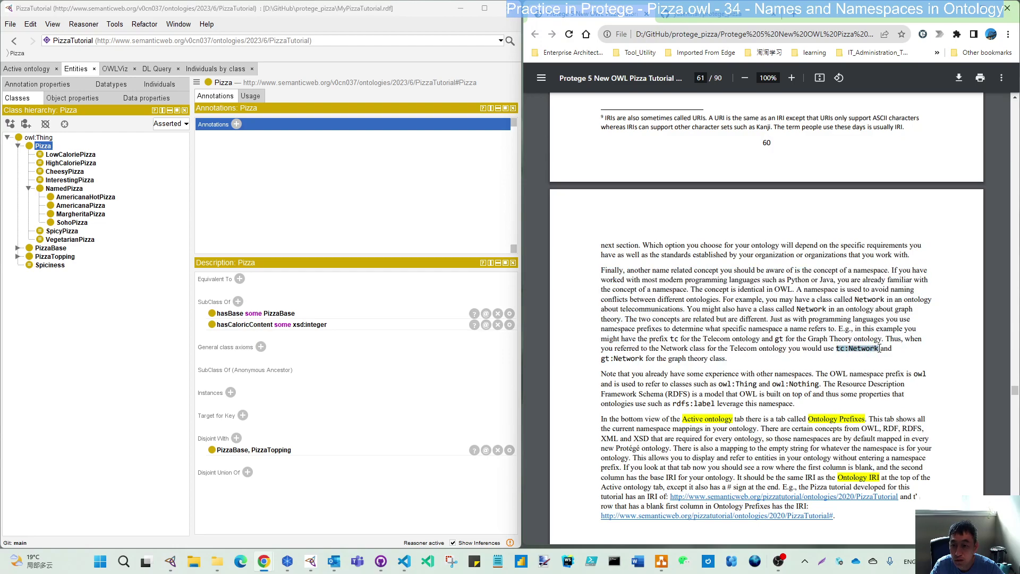
left_click_drag(600, 359, 646, 358)
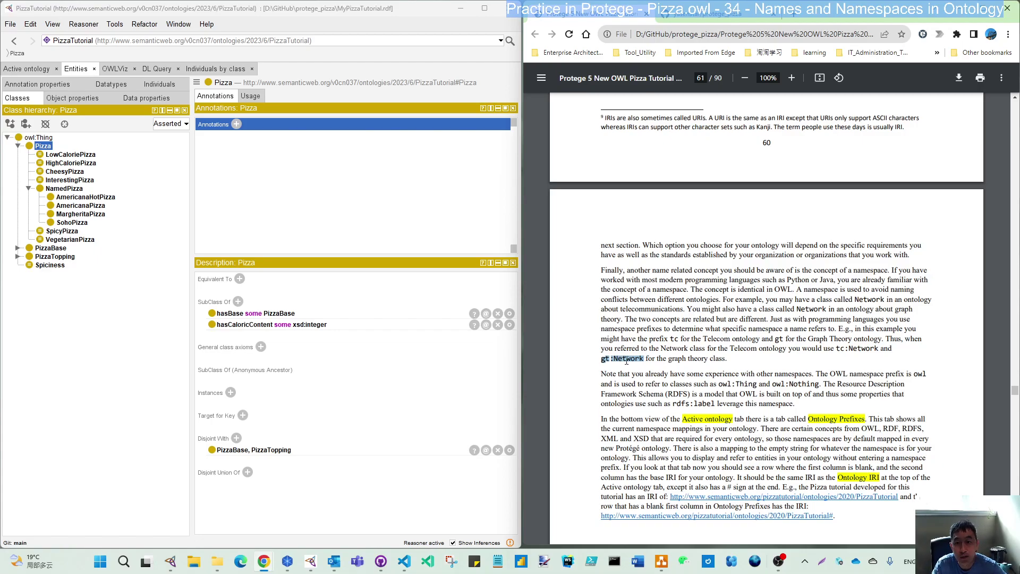
Step: Display the ontology prefixes of the active ontology to examine its namespace mappings
scroll(691, 353, "down", 3)
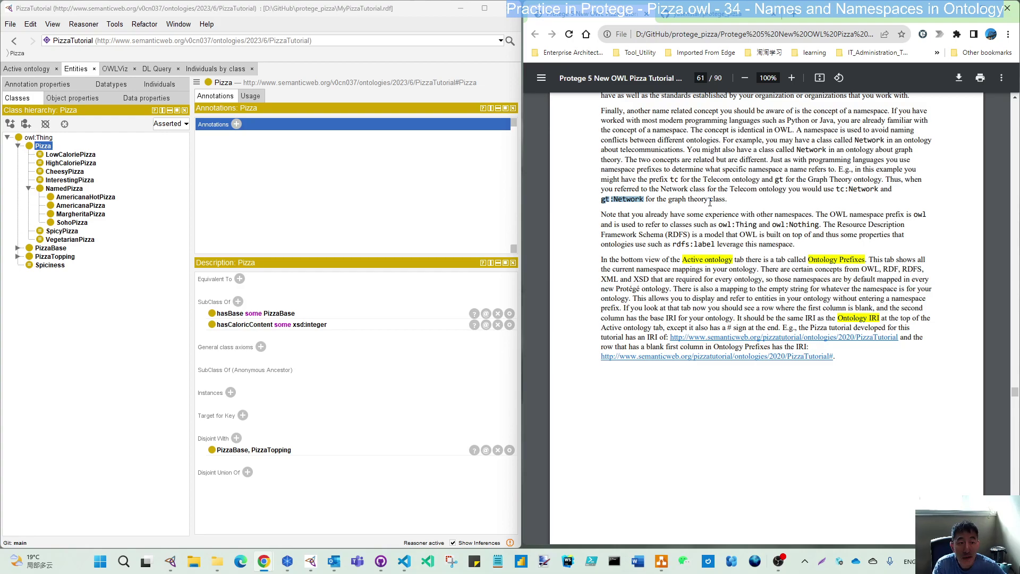
left_click(18, 70)
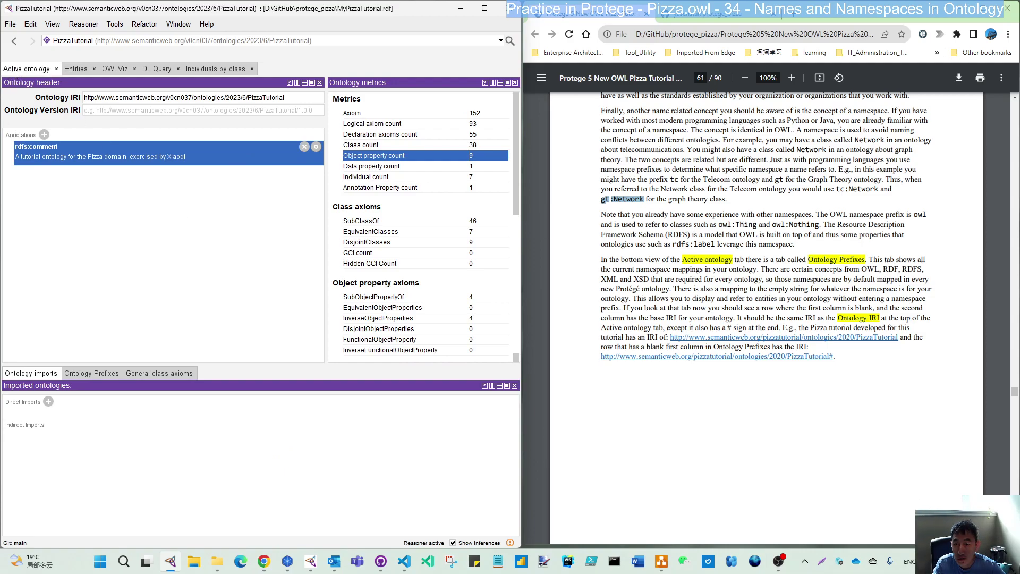
left_click(78, 374)
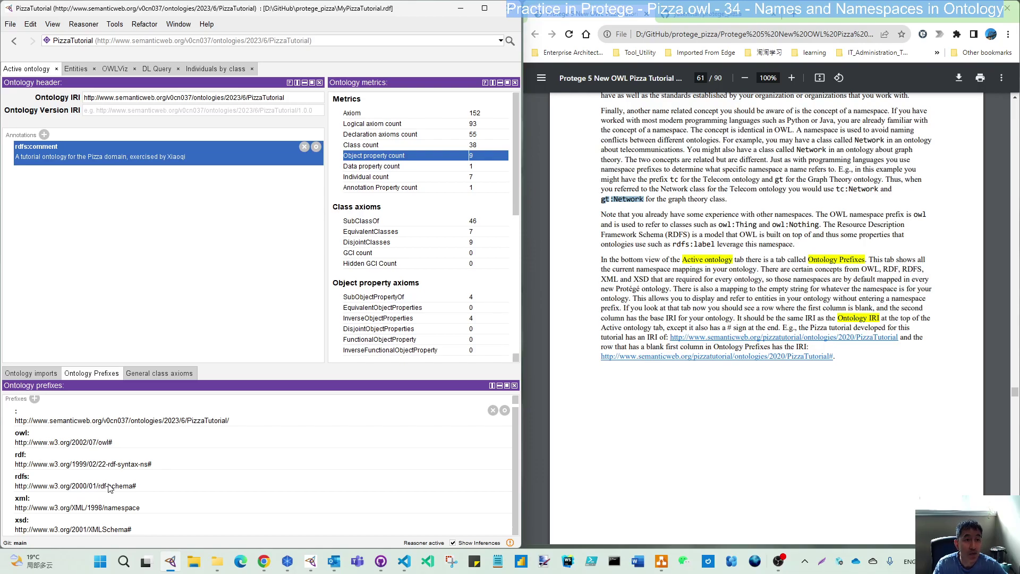
Step: Add the SPARQL Query view to the workspace and switch to it
left_click(154, 70)
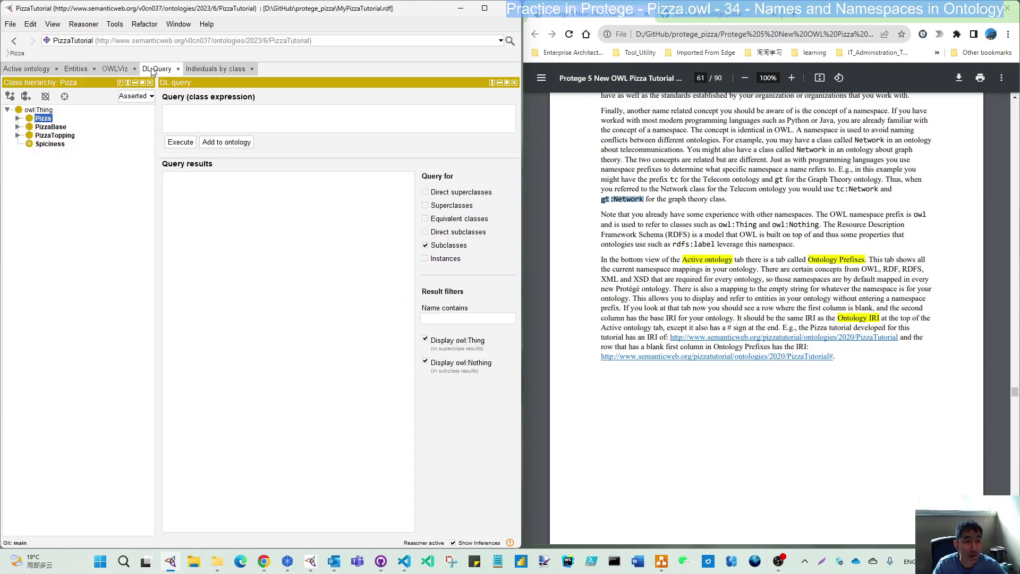
left_click(174, 25)
mouse_move(195, 53)
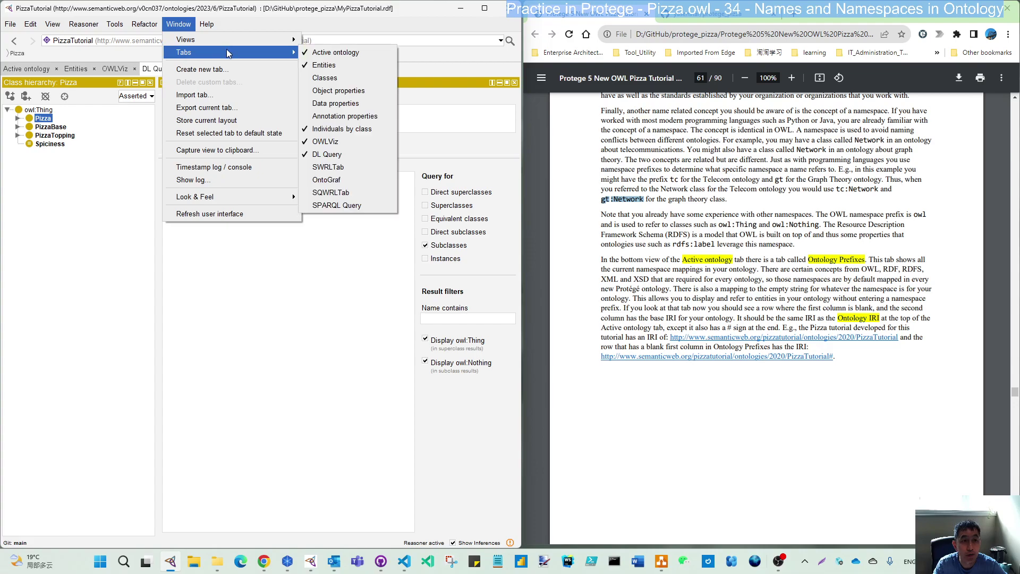
mouse_move(287, 52)
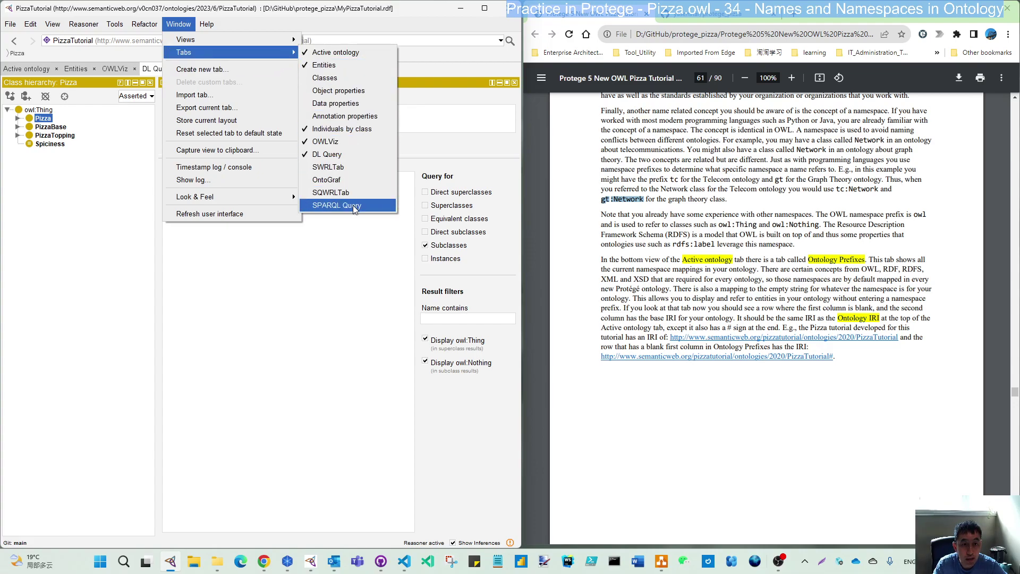
left_click(353, 205)
left_click(281, 69)
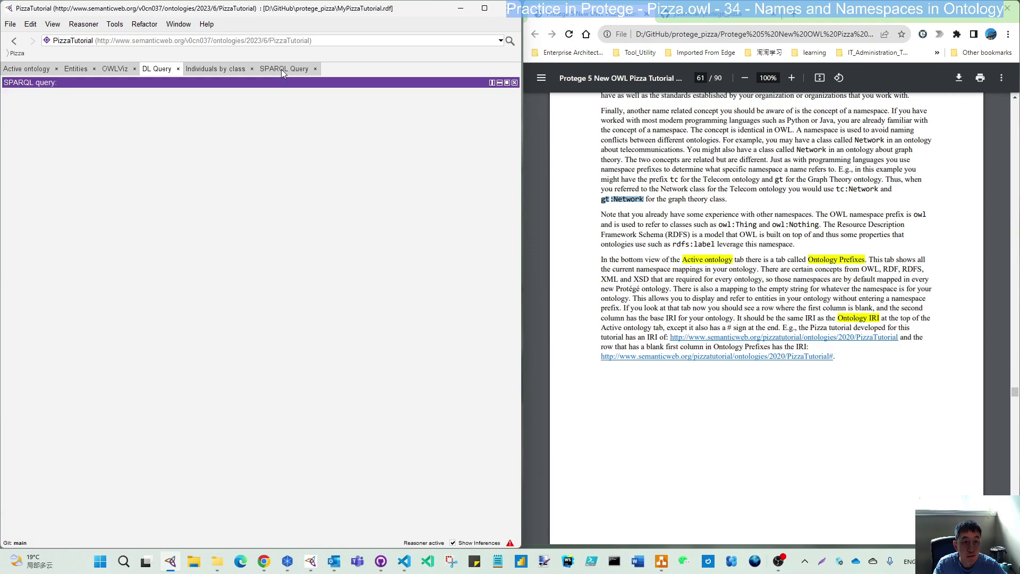
Step: Examine the owl prefix among the active ontology's prefixes, and return to the SPARQL Query view
left_click(16, 70)
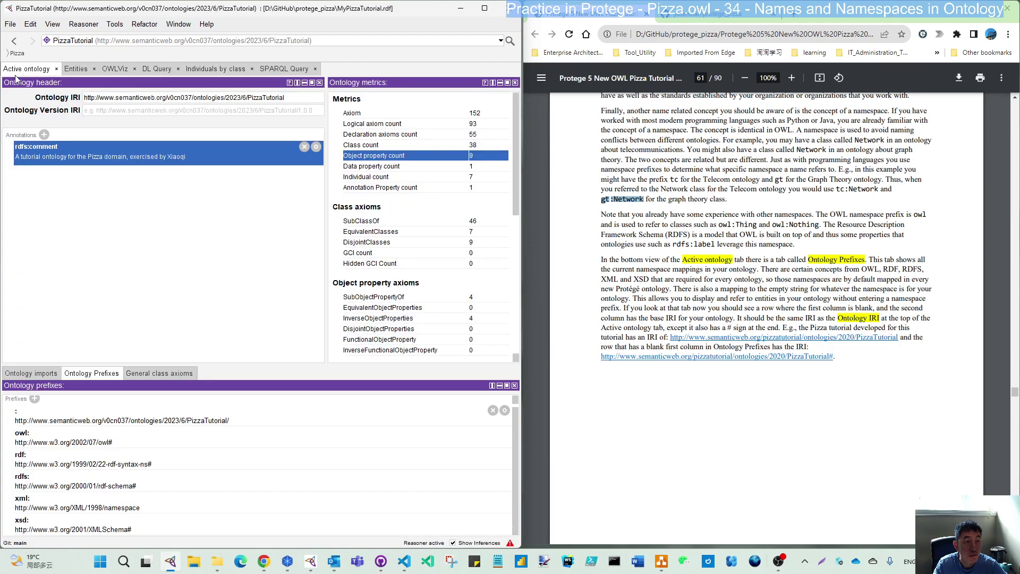
left_click(67, 442)
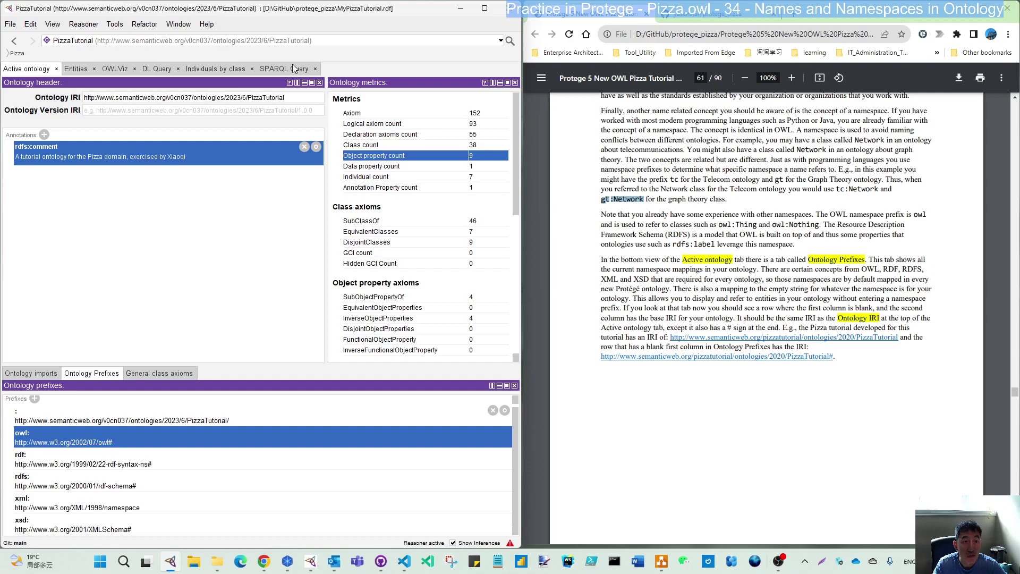
left_click(292, 67)
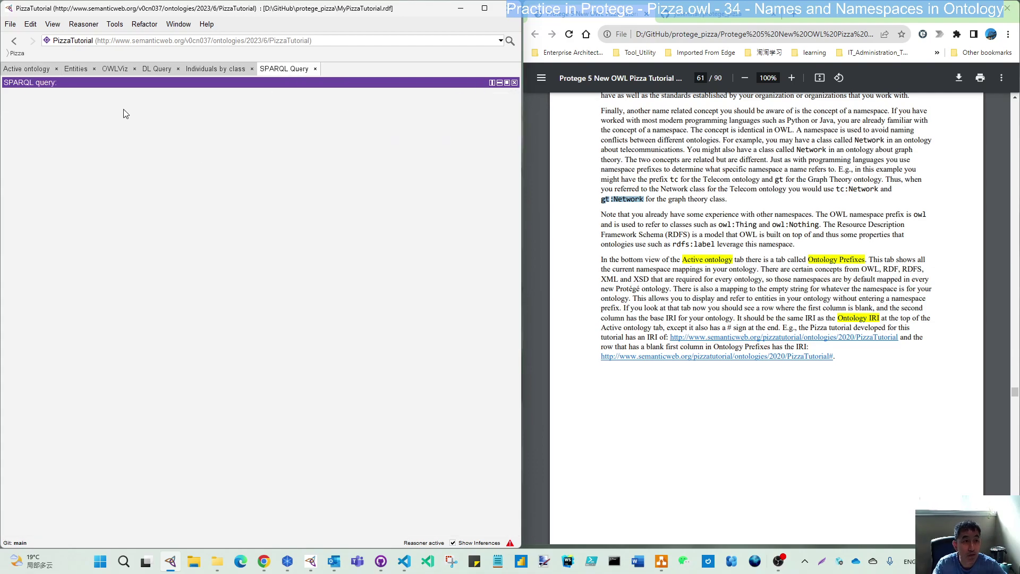
left_click(84, 25)
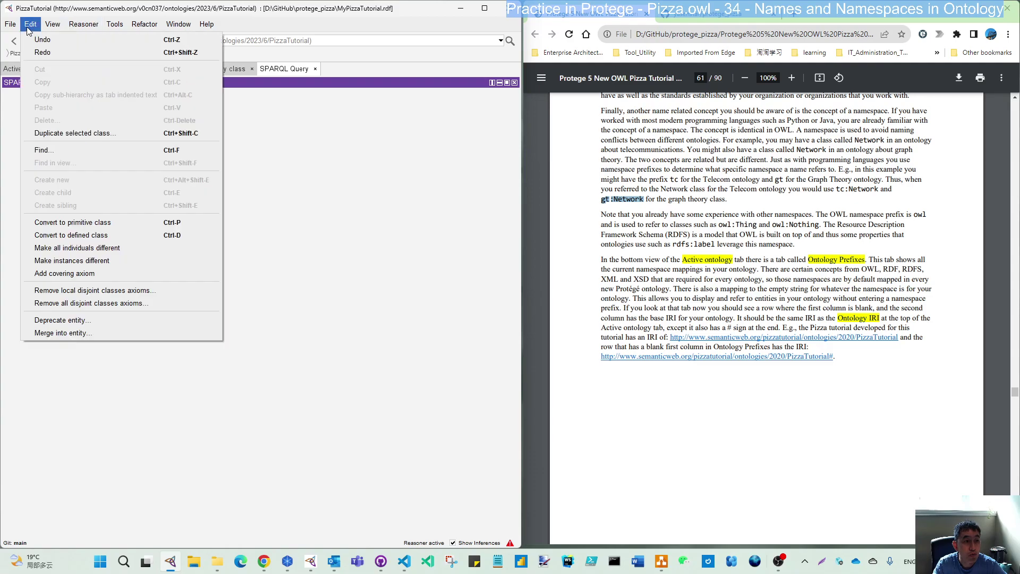
left_click(271, 155)
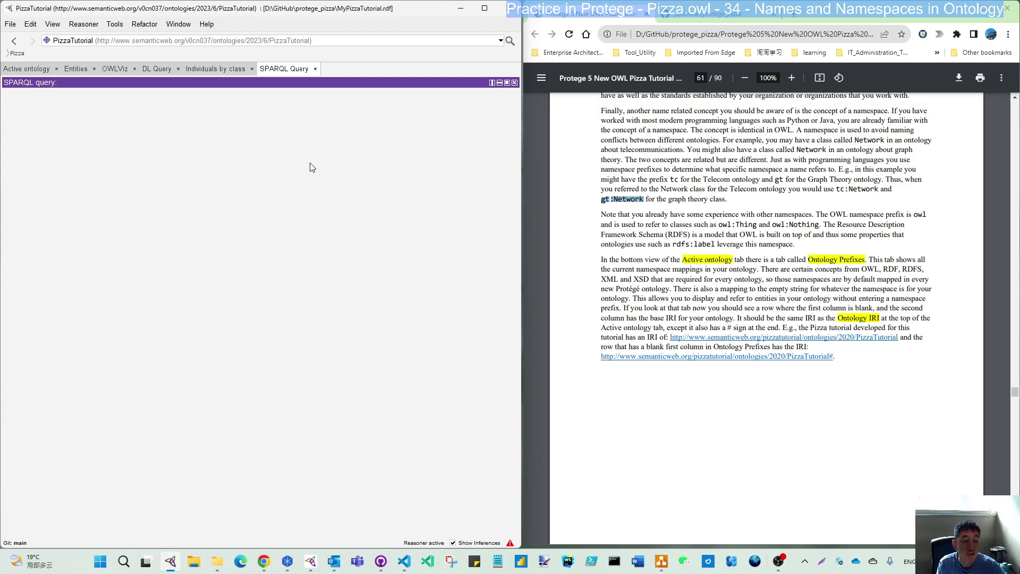
Step: Return to the active ontology's IRI and prefixes, and review the tutorial from Chapter 7 to the start of Chapter 8
left_click(33, 69)
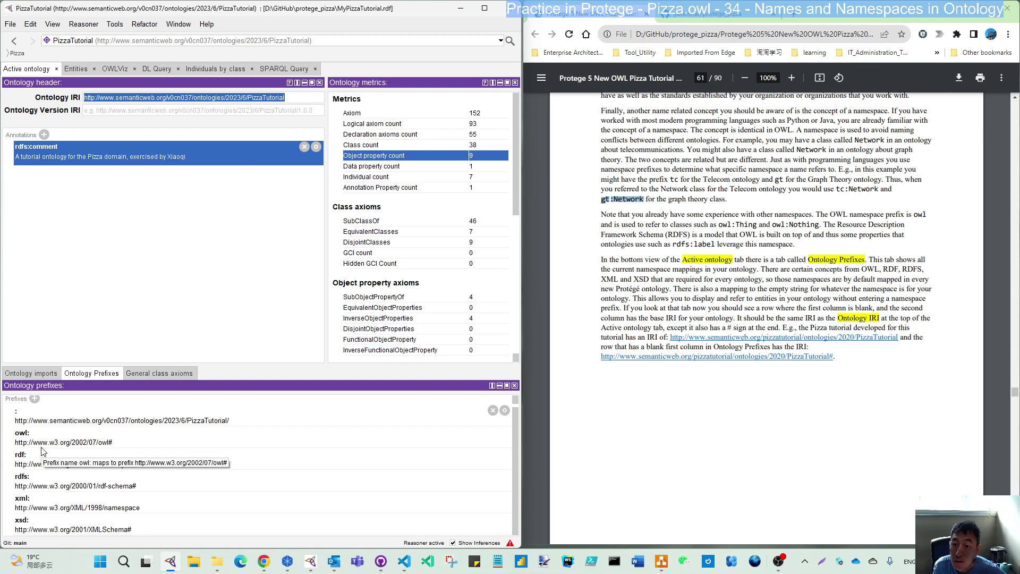
scroll(783, 421, "up", 10)
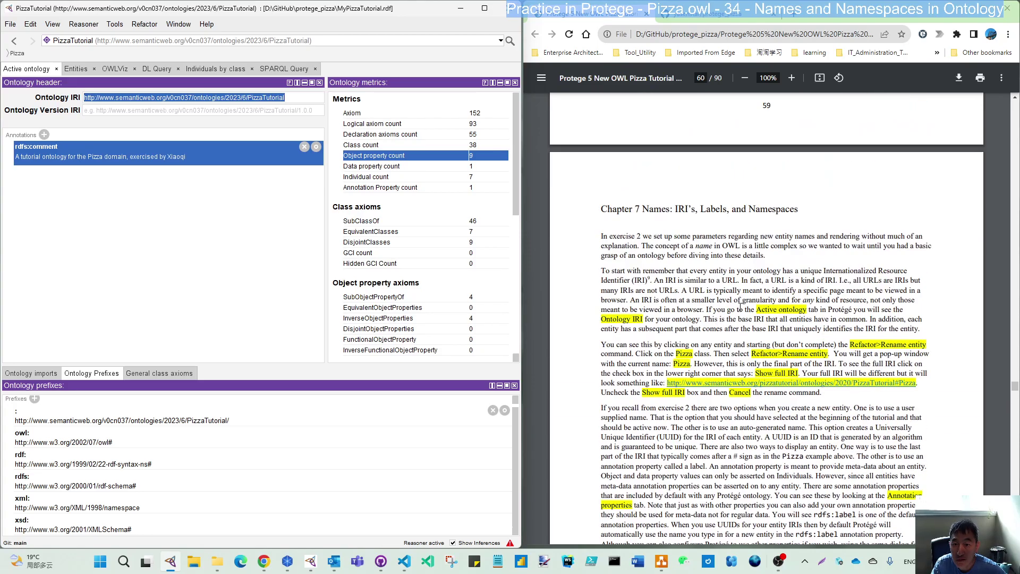
scroll(740, 307, "down", 10)
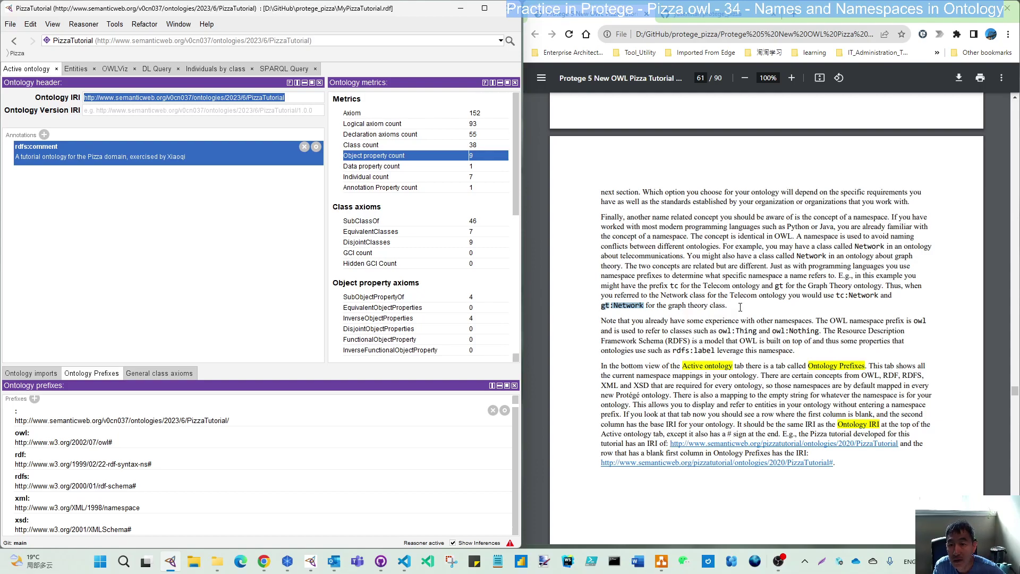
scroll(740, 307, "down", 5)
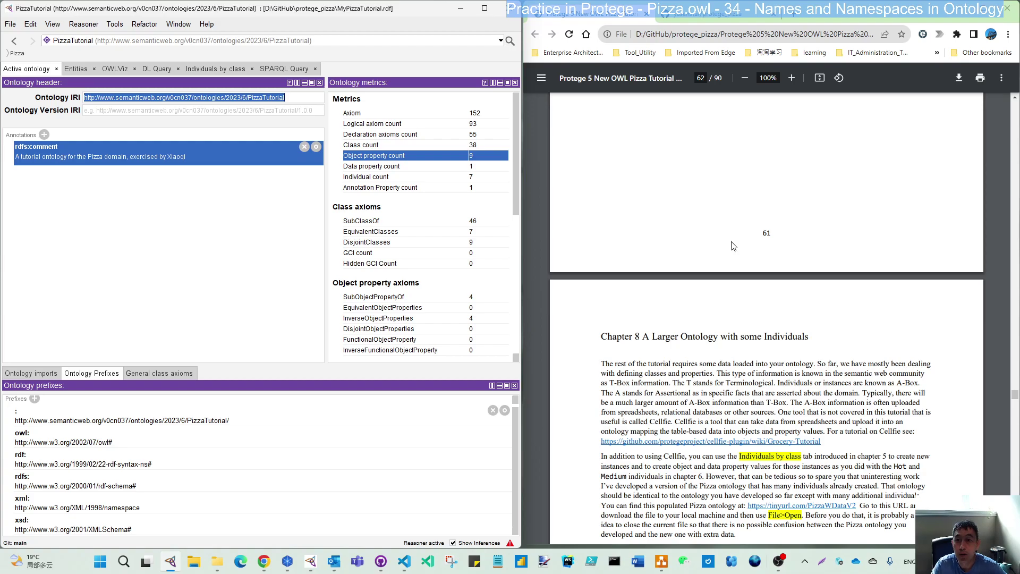
Step: Switch to the protege_pizza repository on GitHub and open its snapshot_models folder
left_click(707, 13)
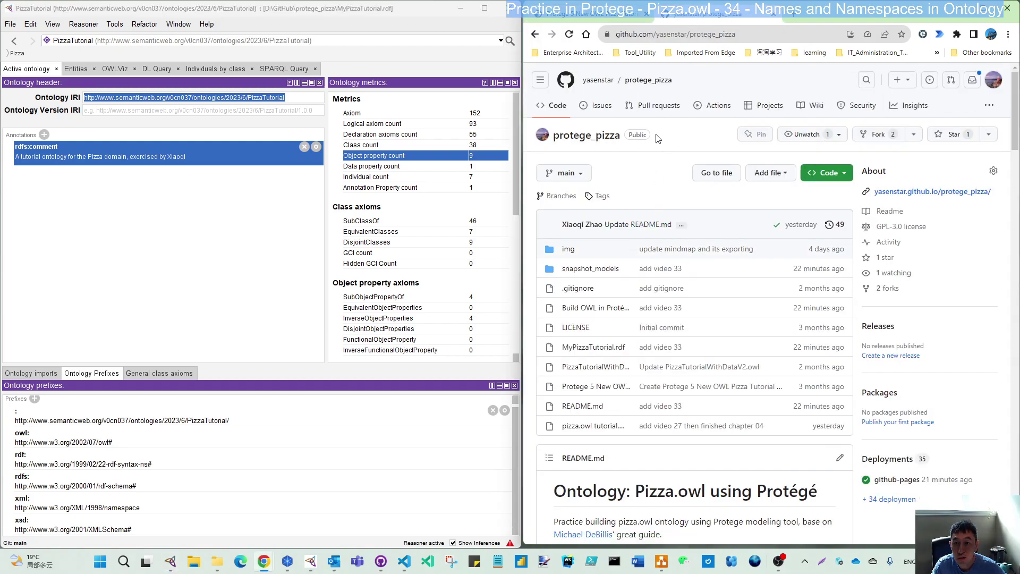
left_click(606, 269)
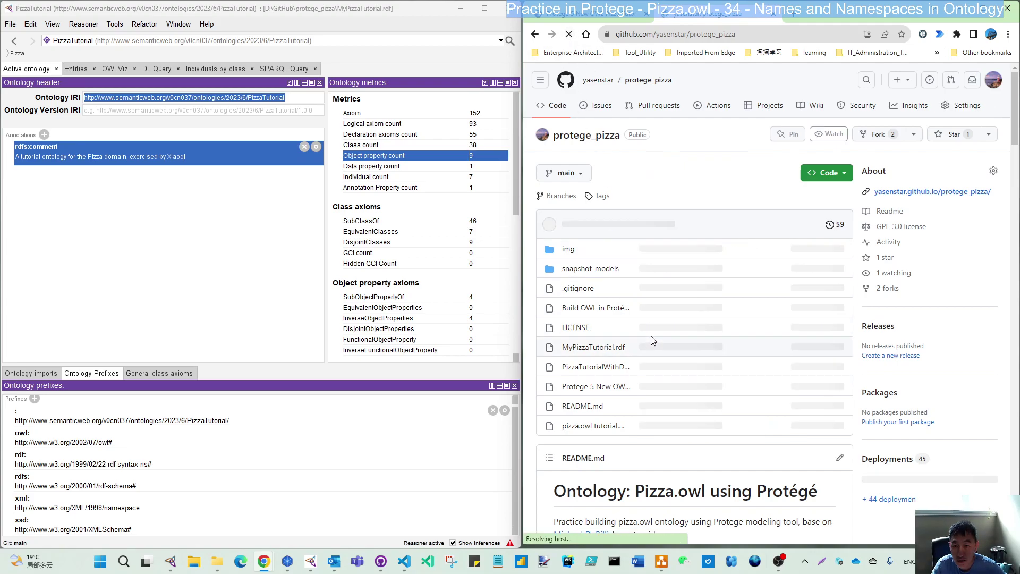
left_click(593, 270)
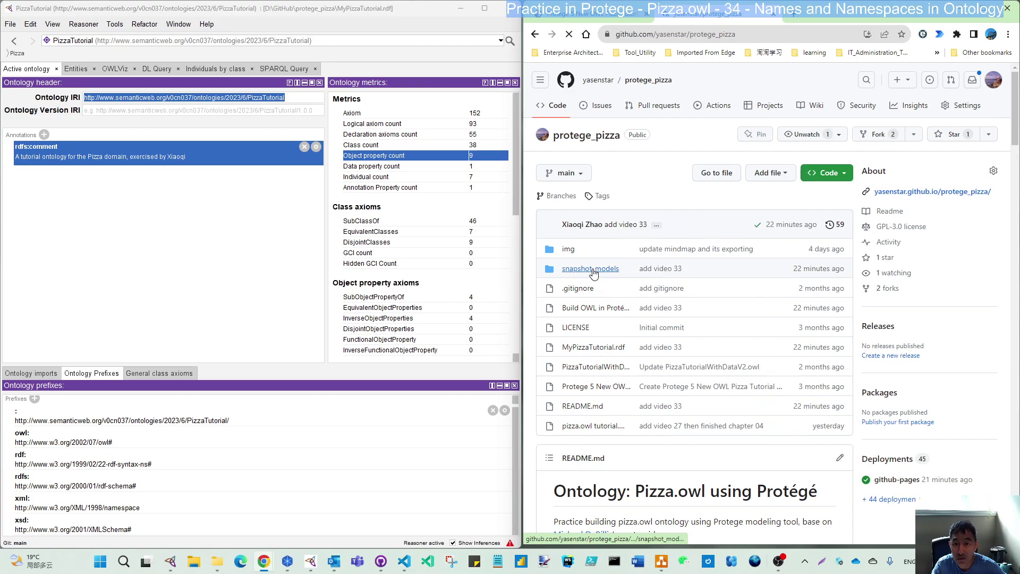